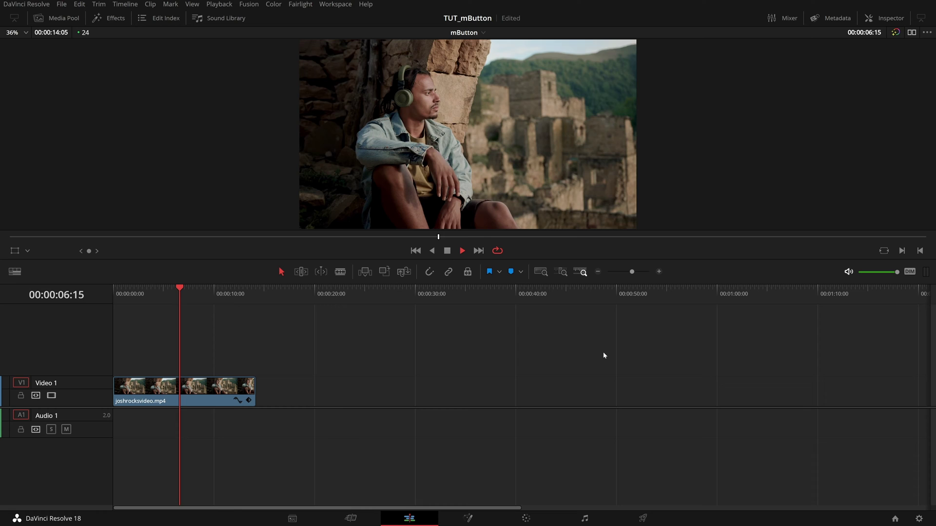
Pause playback and list the MotionVFX mButtons title presets in Effects, with the folder list widened.
key("space")
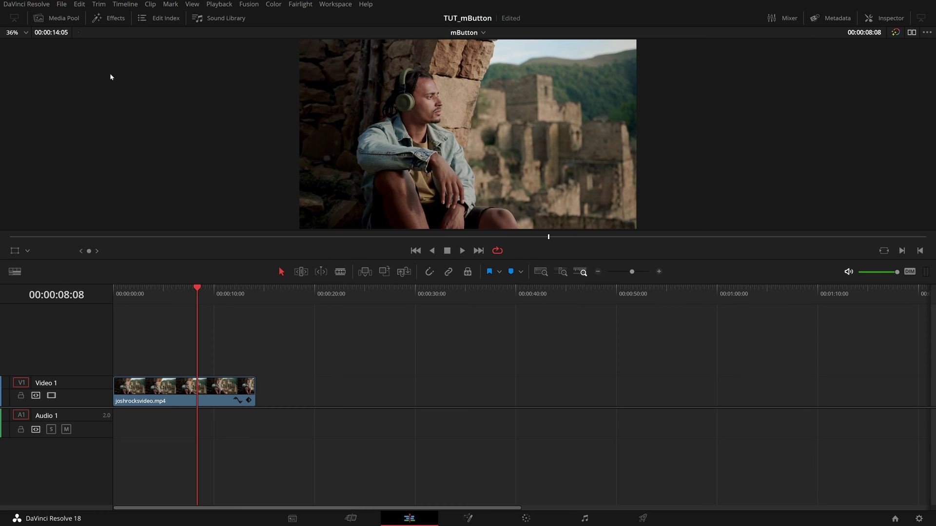
left_click(112, 19)
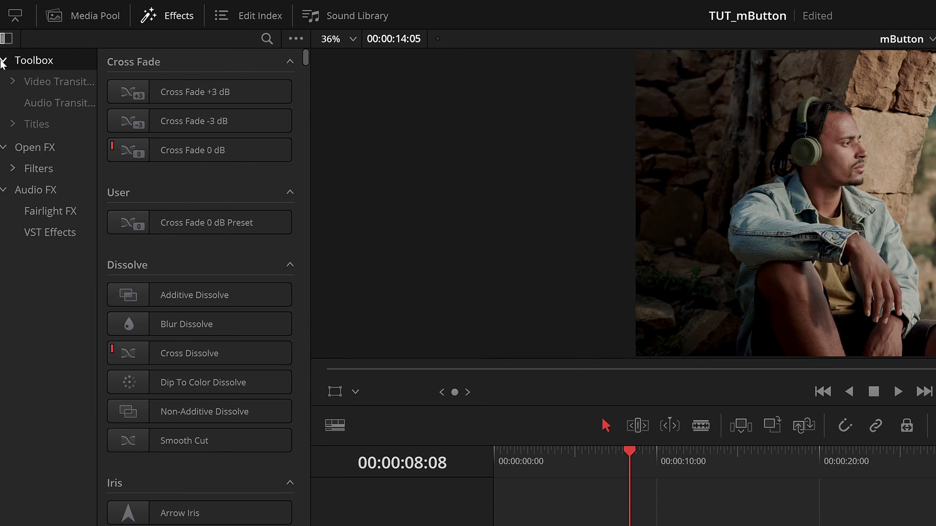
left_click(13, 124)
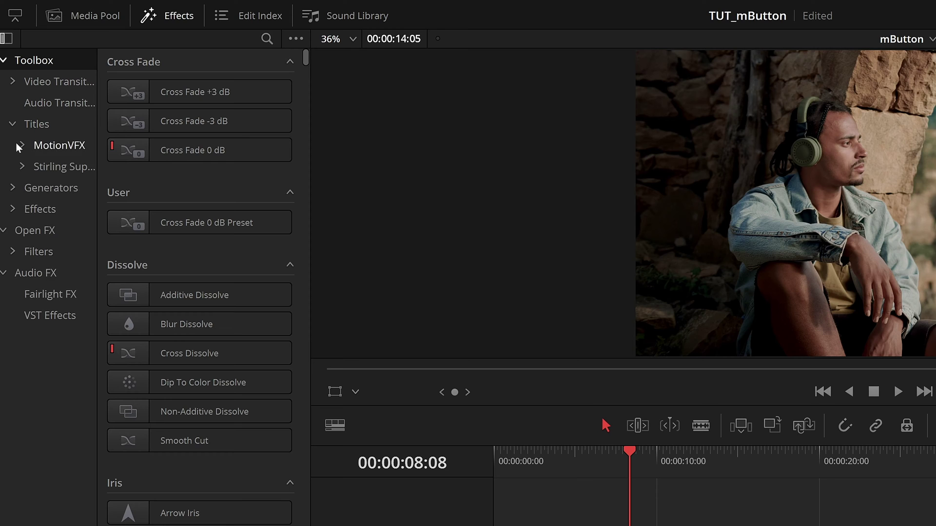
left_click(20, 146)
left_click(57, 169)
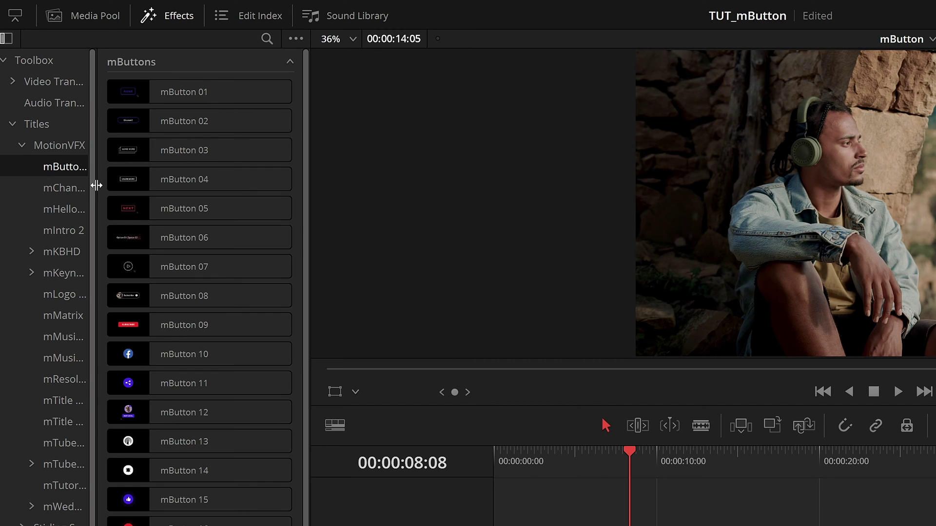
left_click_drag(96, 185, 139, 200)
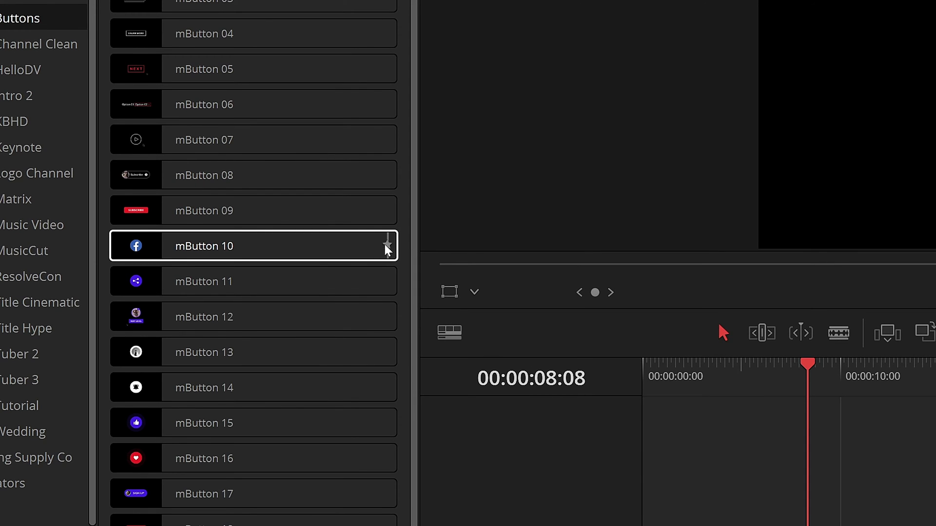
Favourite mButton 10, then place mButton 04 on Video 2 above the clip near 8 seconds.
left_click(388, 245)
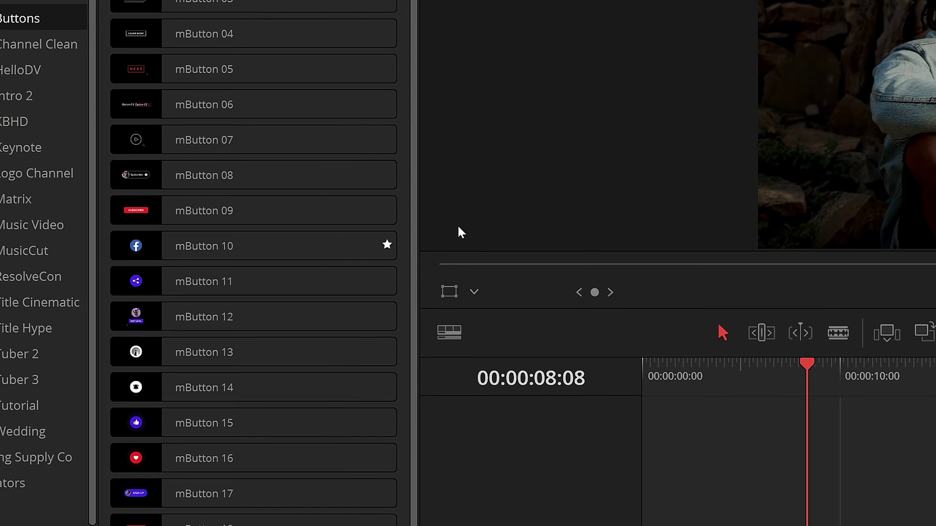
scroll(514, 350, "left", 3)
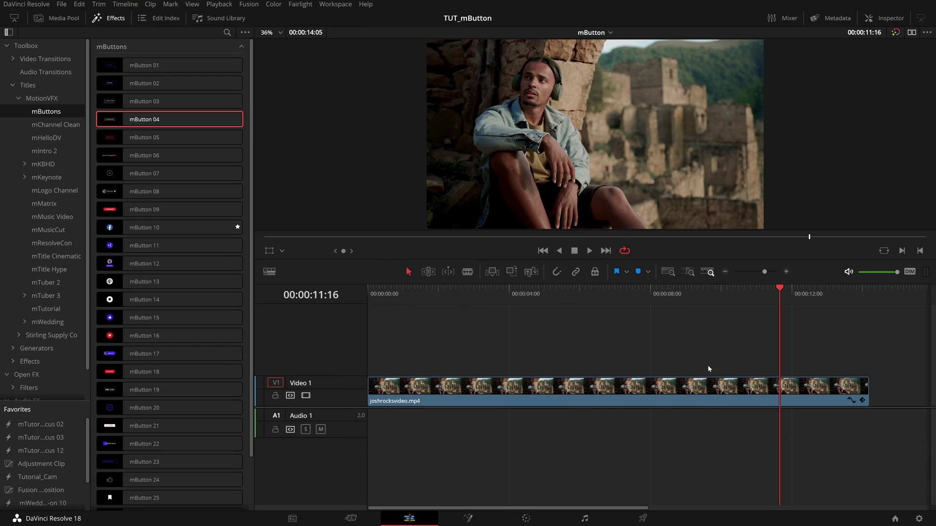
left_click_drag(166, 115, 680, 367)
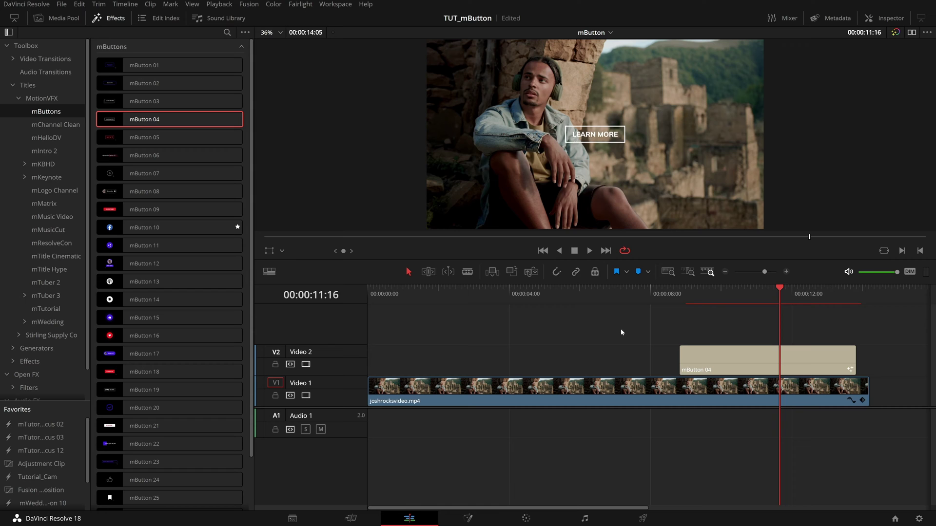
Preview the LEARN MORE title, then hide the Effects library and select the mButton 04 clip.
key("Up")
key("space")
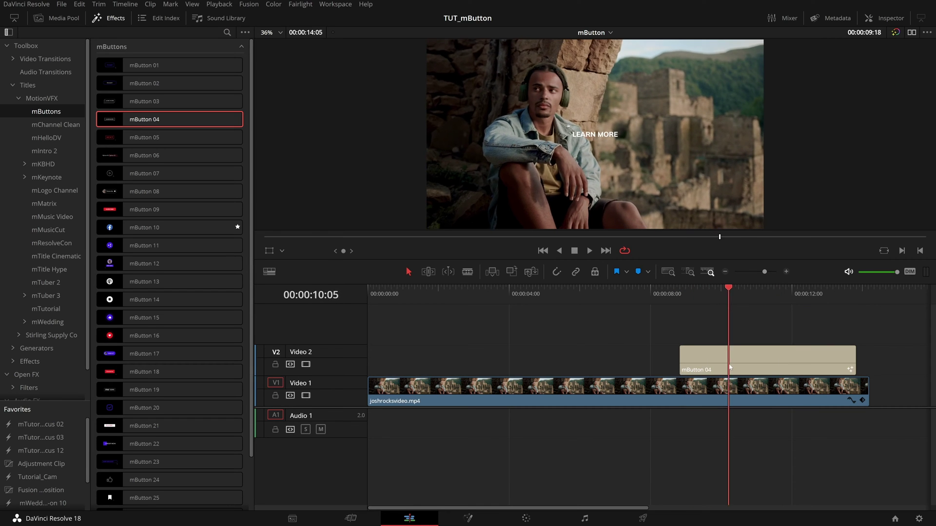
left_click(764, 292)
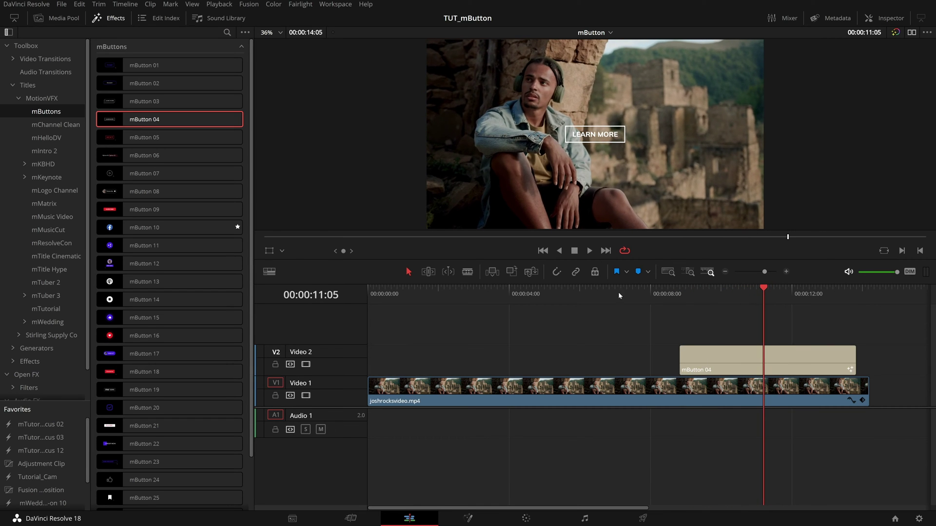
left_click(115, 19)
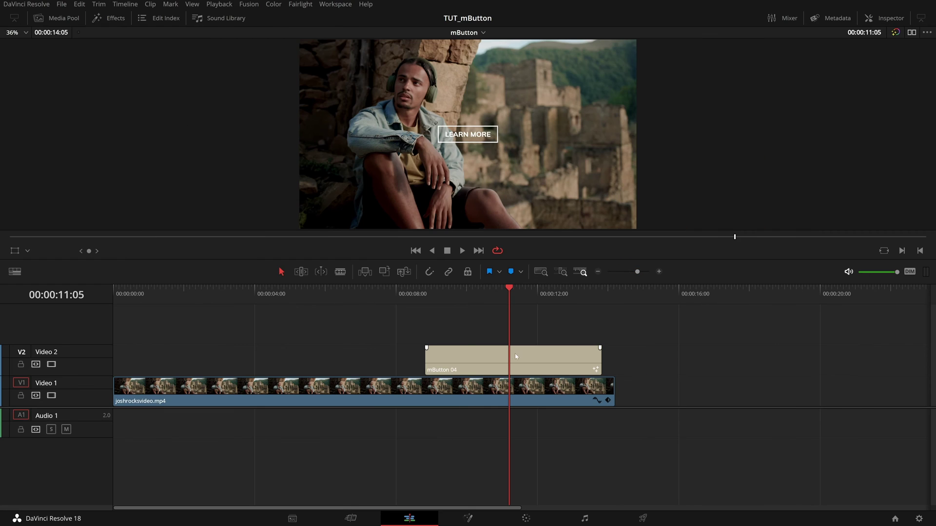
left_click(487, 374)
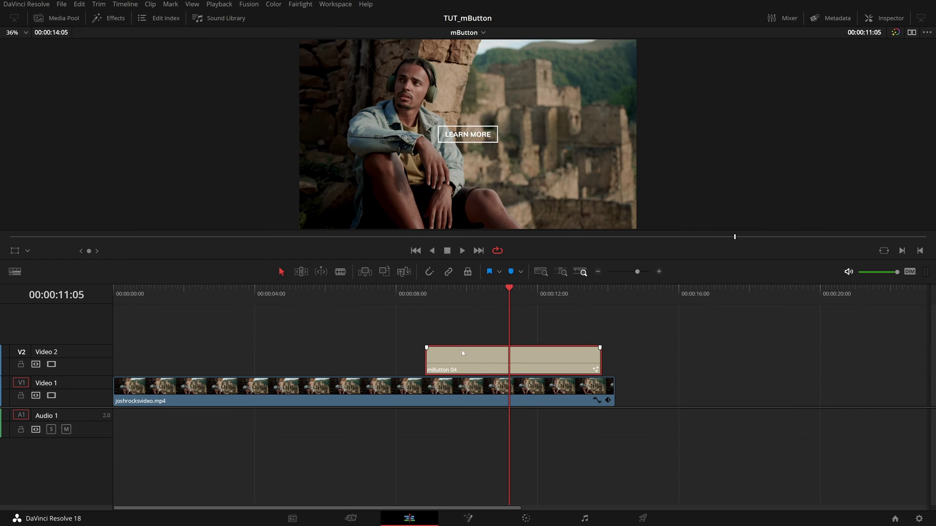
In the Inspector, preview the title with its In animation turned off, then turn it back on.
left_click(881, 22)
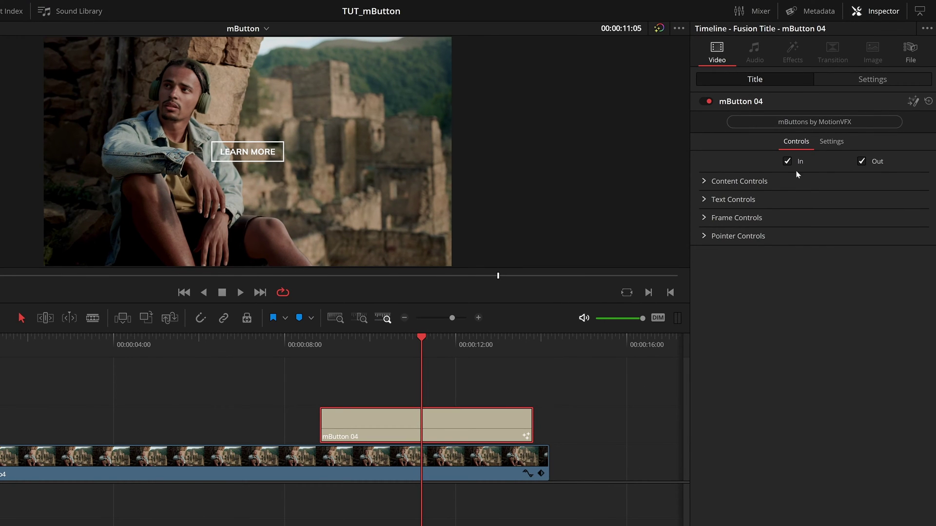
left_click_drag(352, 344, 320, 345)
key("space")
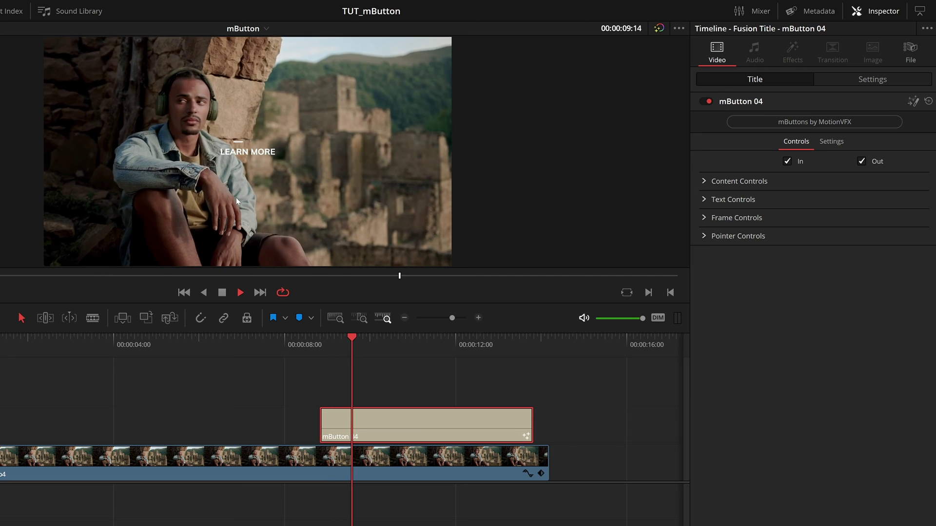
key("space")
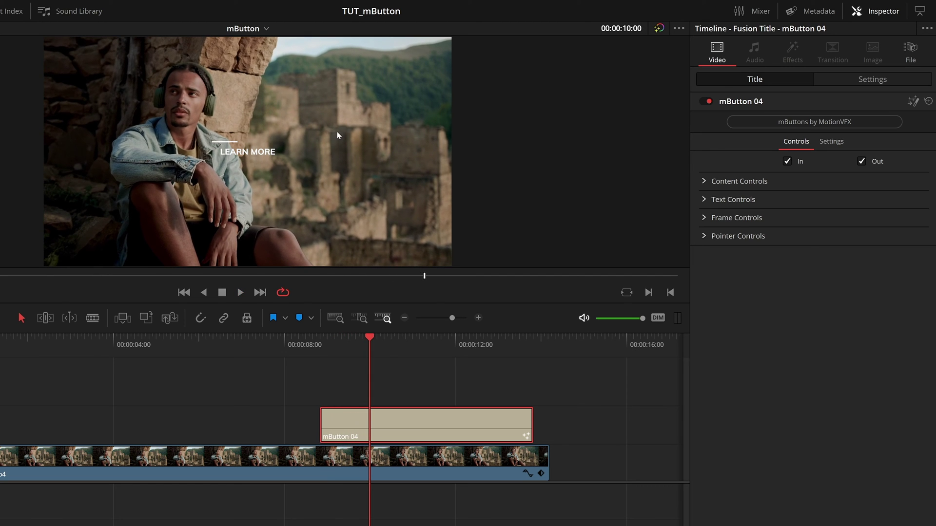
left_click(788, 161)
left_click(320, 344)
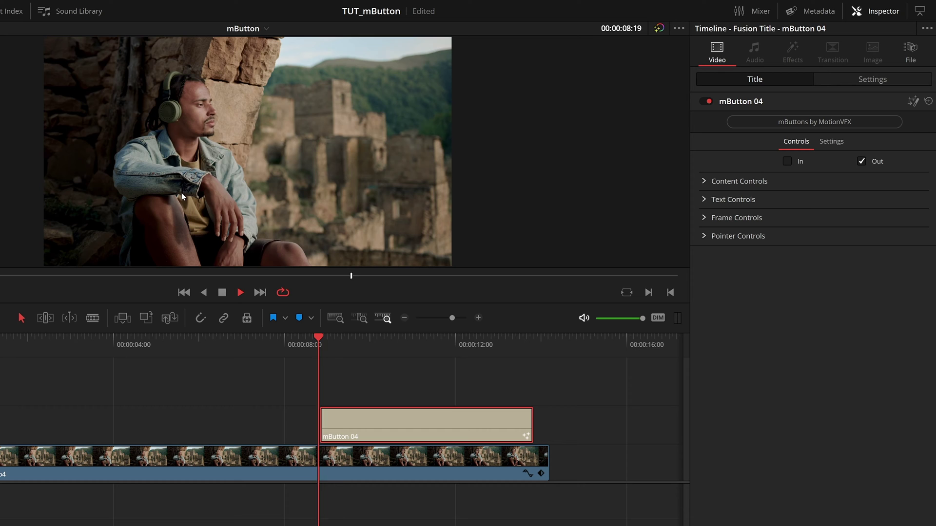
key("space")
left_click(489, 344)
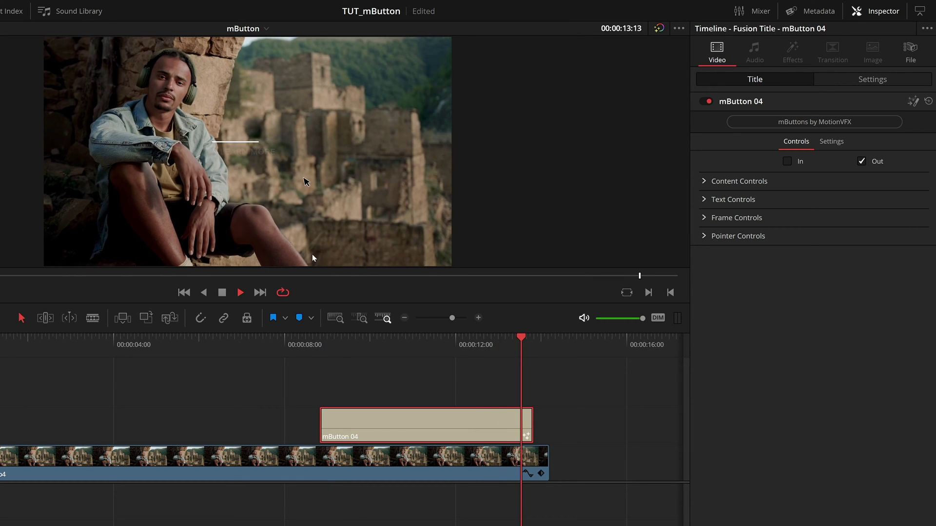
left_click(793, 163)
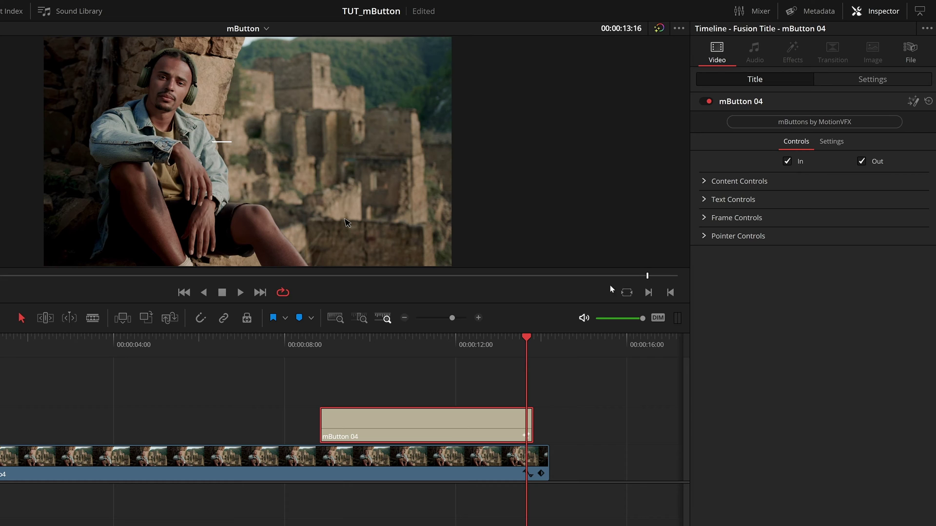
Move the LEARN MORE button to position X 0.698, Y 0.359 in Content Controls.
left_click_drag(354, 344, 361, 355)
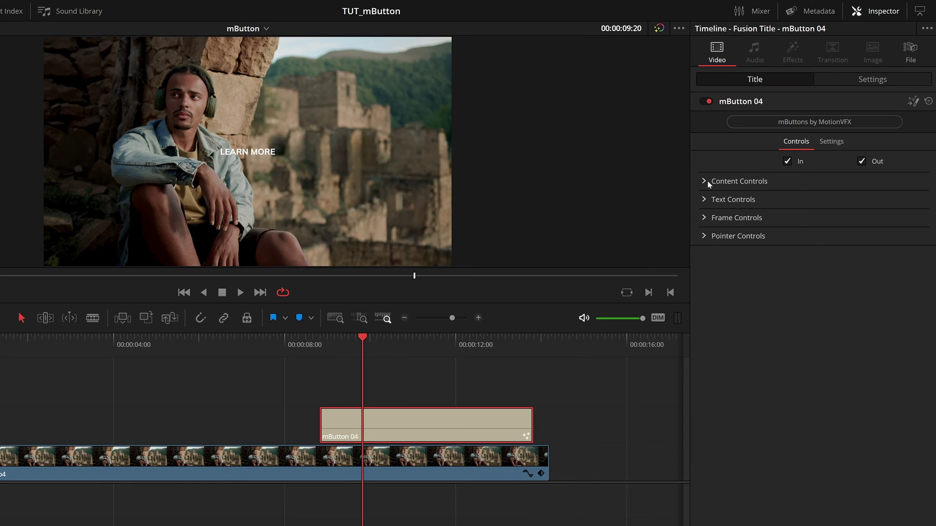
left_click(707, 181)
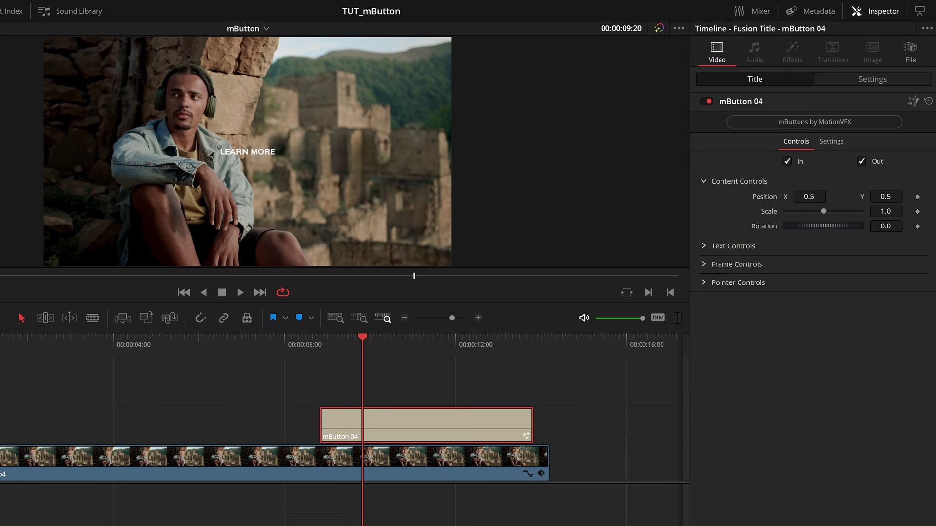
mouse_move(809, 197)
left_mouse_down()
mouse_move(878, 197)
mouse_move(806, 196)
left_mouse_up()
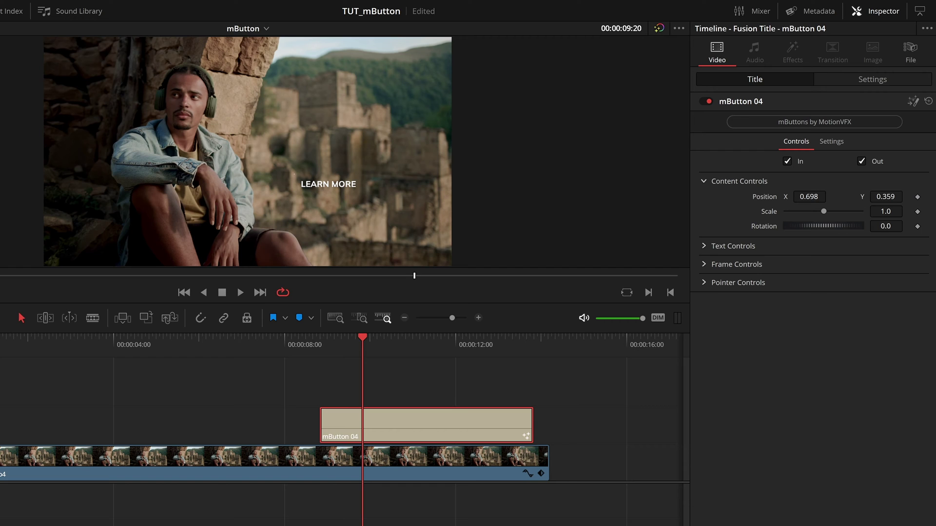
Replace the button text with 'LISTEN HERE' in Text Controls and scrub back to preview it.
left_click(704, 181)
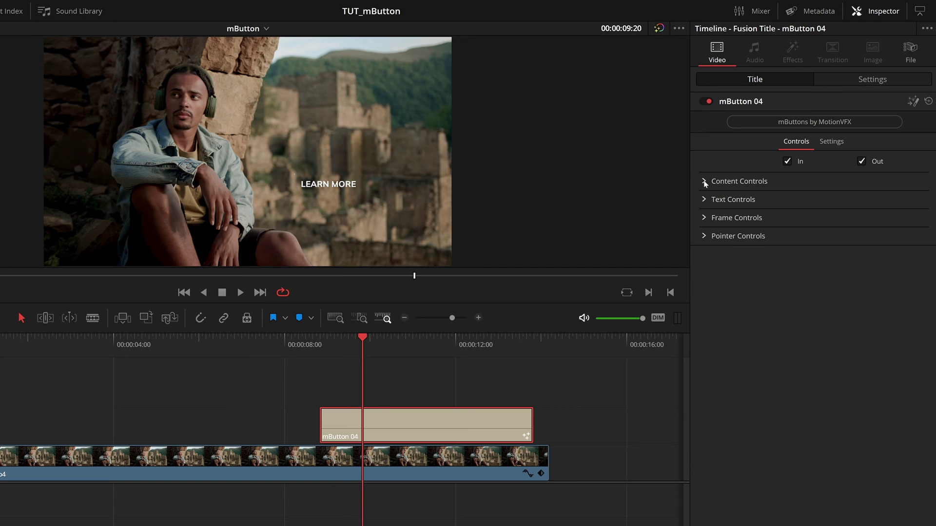
left_click(704, 200)
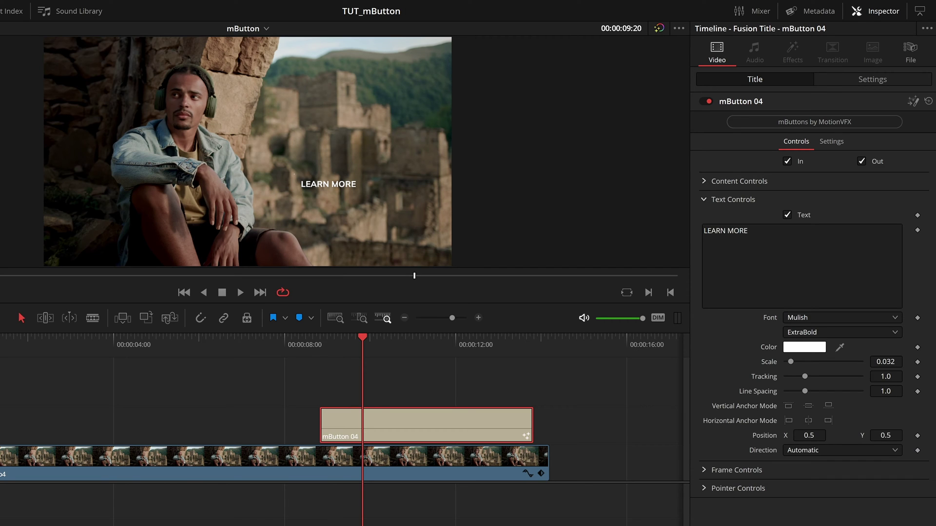
triple_click(726, 231)
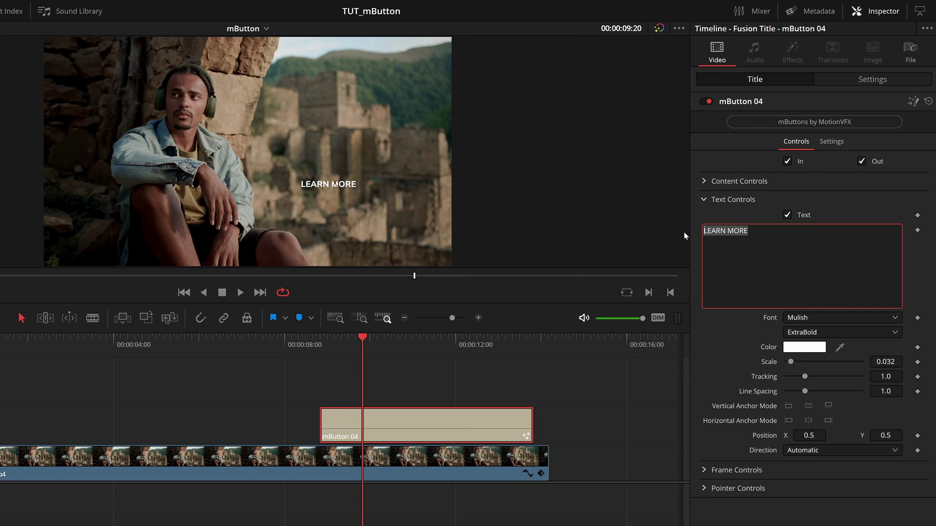
type("LISTEN ")
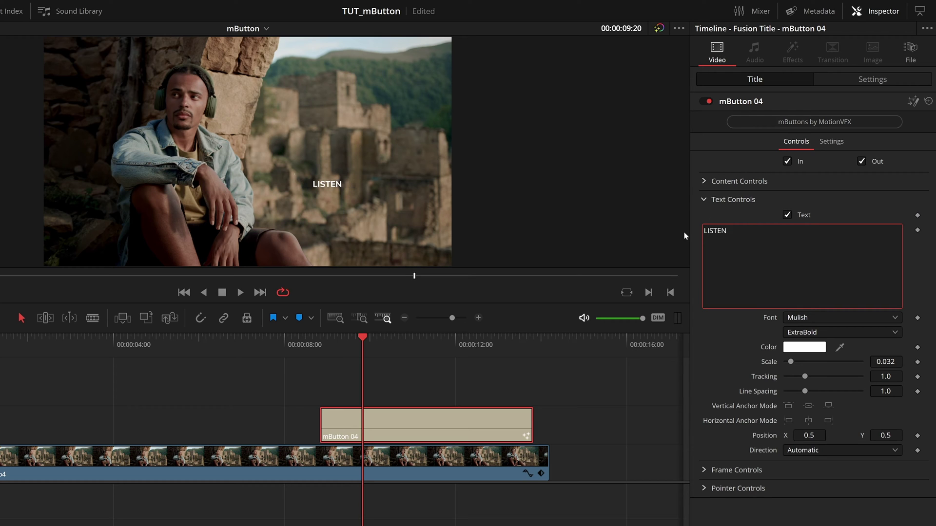
type("HERE")
left_click(433, 384)
left_click_drag(358, 342, 427, 371)
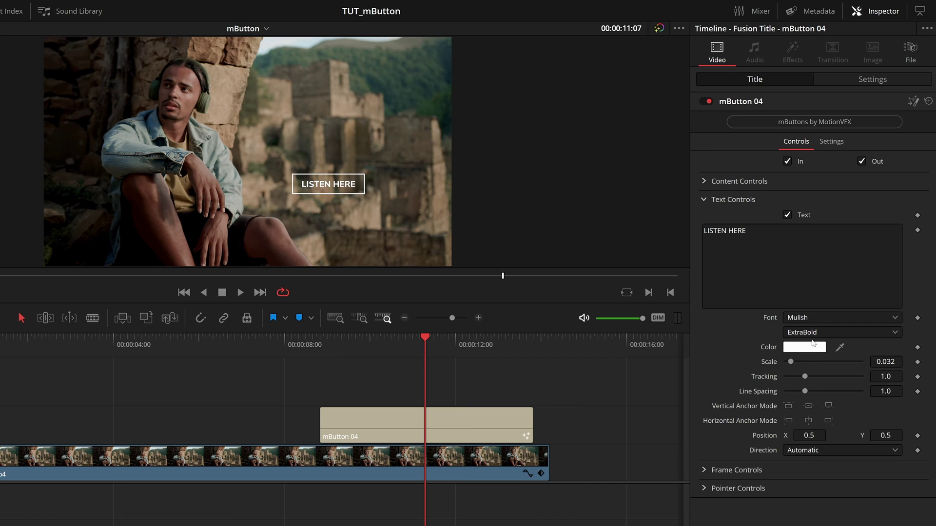
Sample a blue from the footage for the text, brighten it to #85adc1, and confirm.
left_click(805, 344)
left_click_drag(300, 187, 496, 113)
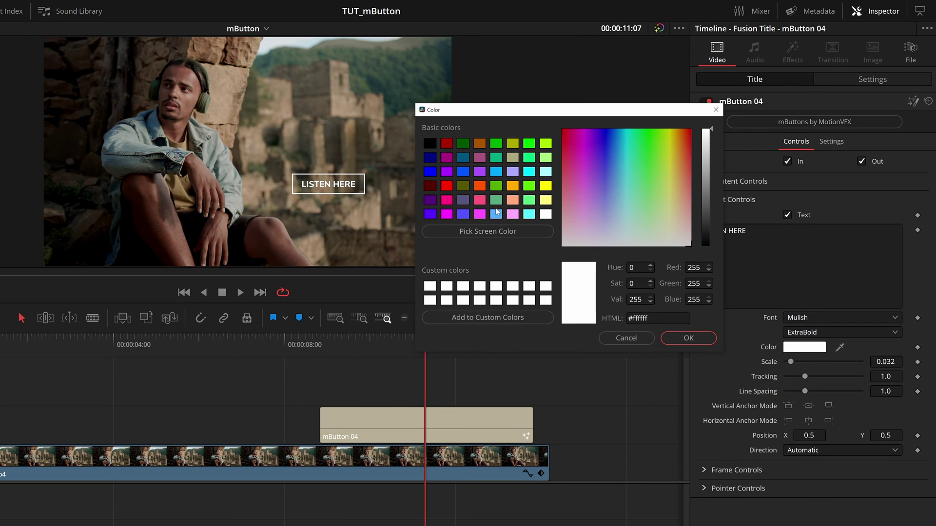
left_click(473, 234)
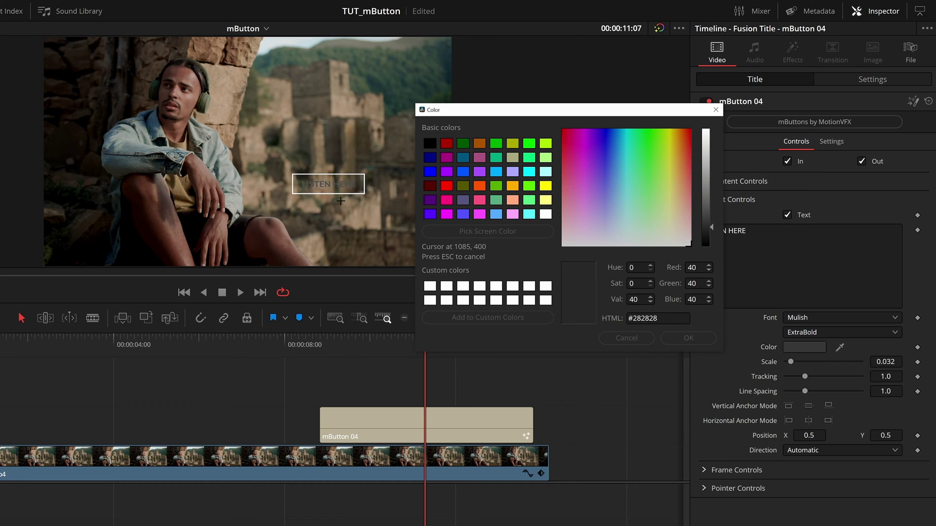
left_click(111, 139)
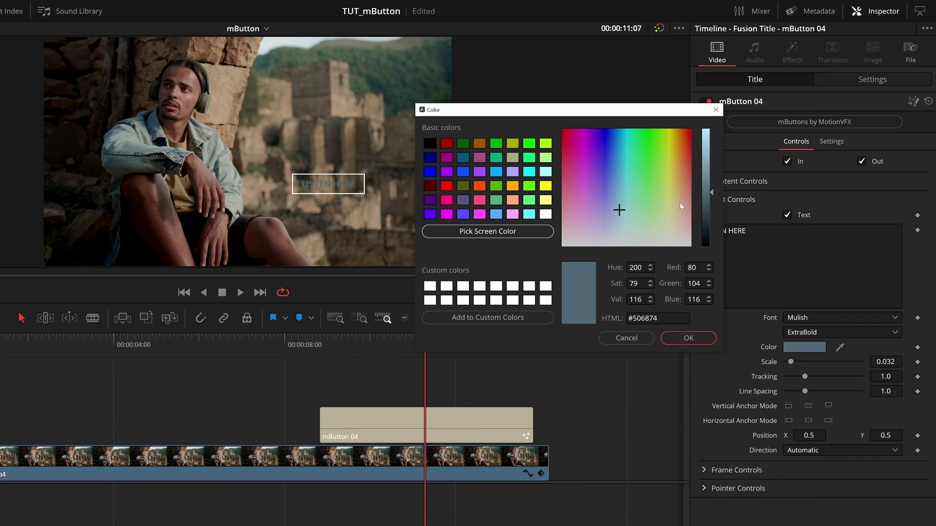
left_click_drag(712, 194, 711, 157)
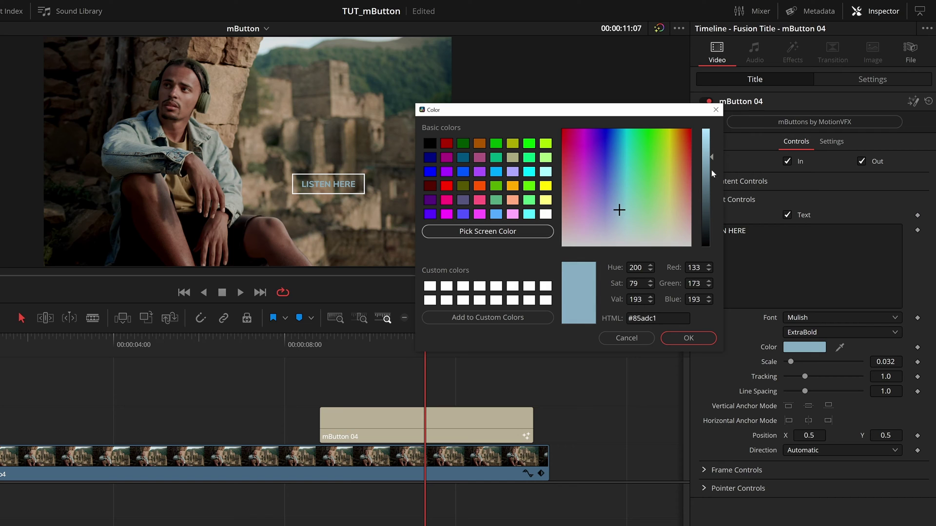
left_click(702, 338)
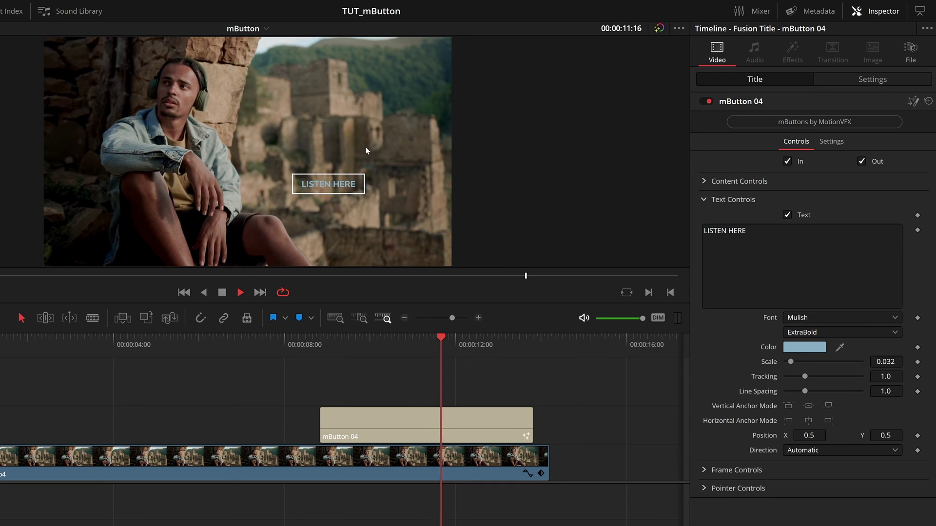
Play and scrub the LISTEN HERE animation, and expand Pointer Controls to see its fill and outline colours.
key("space")
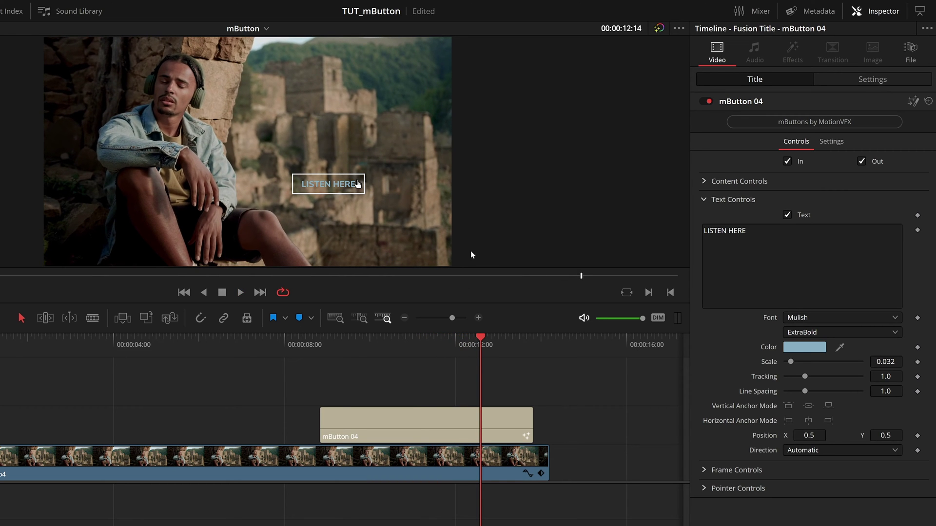
left_click_drag(460, 347, 486, 357)
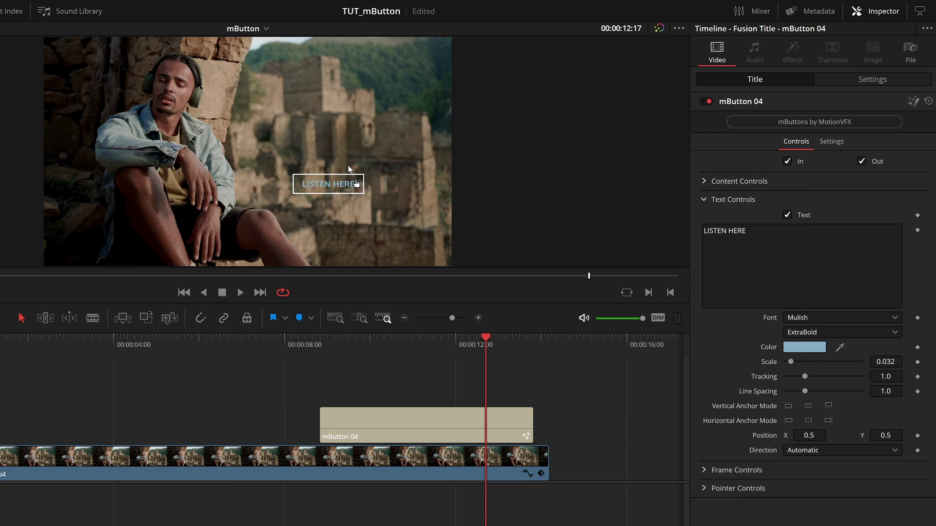
left_click(705, 490)
scroll(698, 481, "down", 3)
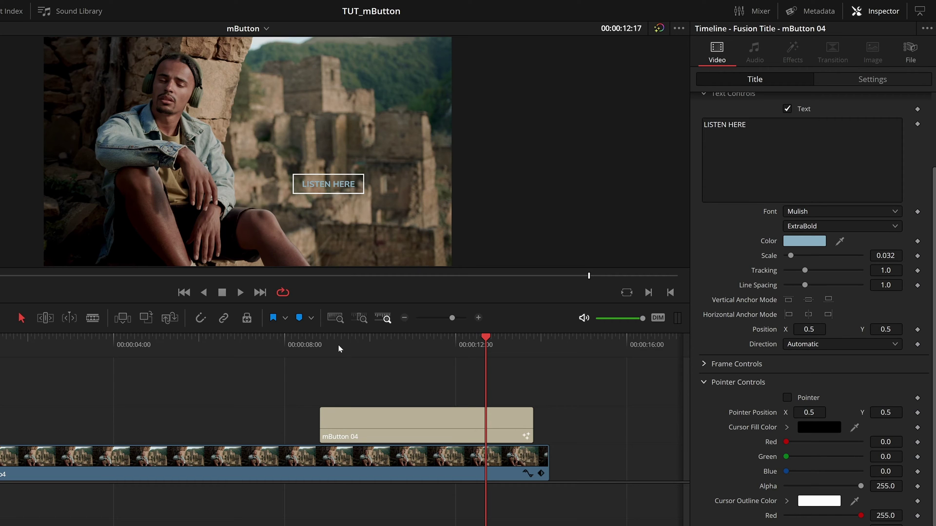
left_click_drag(340, 349, 535, 378)
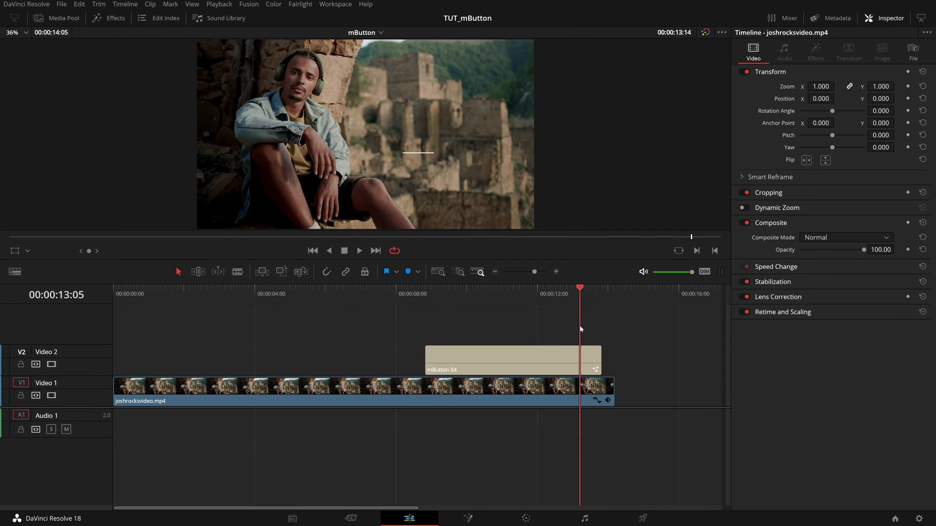
Scrub back to about 10:11, close the Inspector, and drop mButton 12 onto a new Video 3 track.
left_click_drag(504, 344, 455, 390)
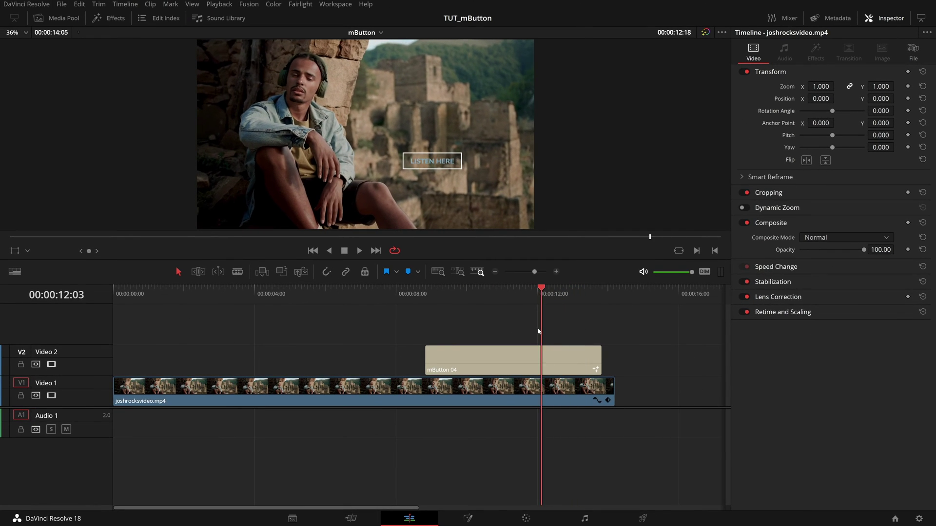
left_click_drag(538, 332, 484, 334)
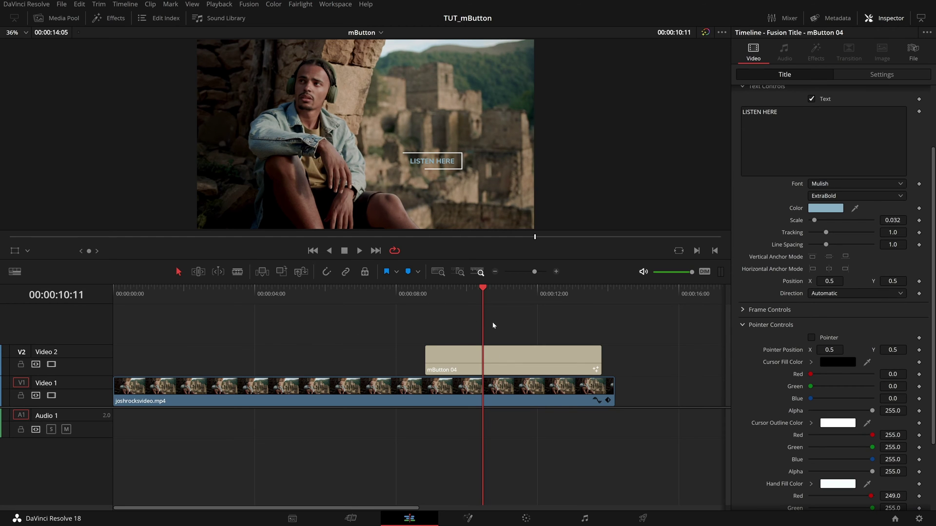
left_click(885, 18)
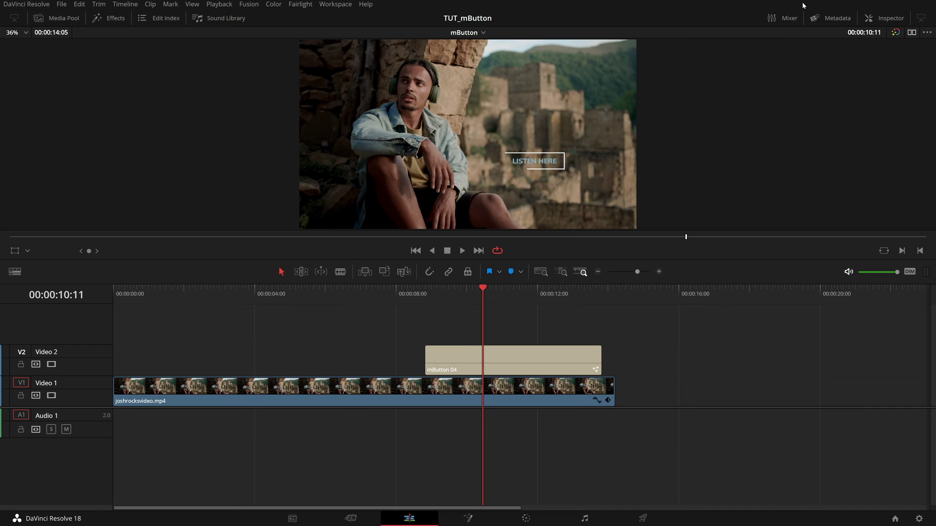
left_click(116, 18)
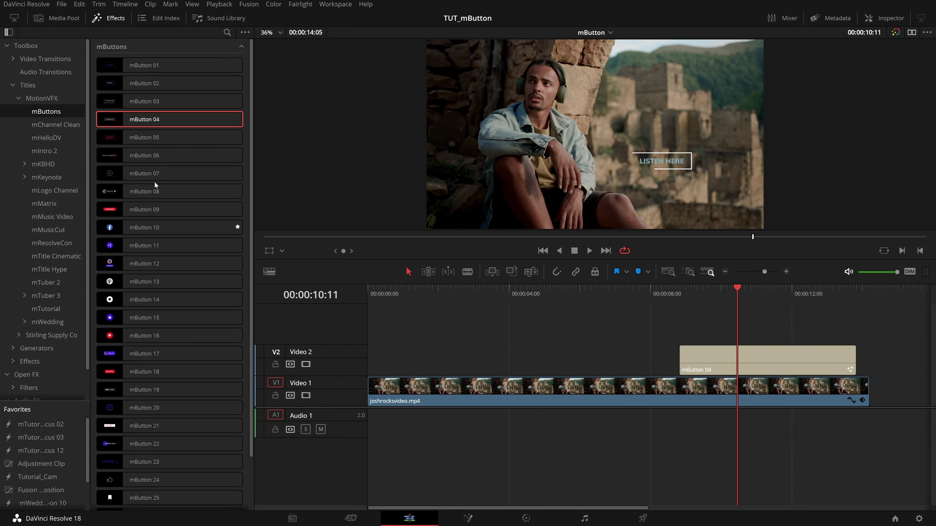
left_click_drag(145, 267, 571, 334)
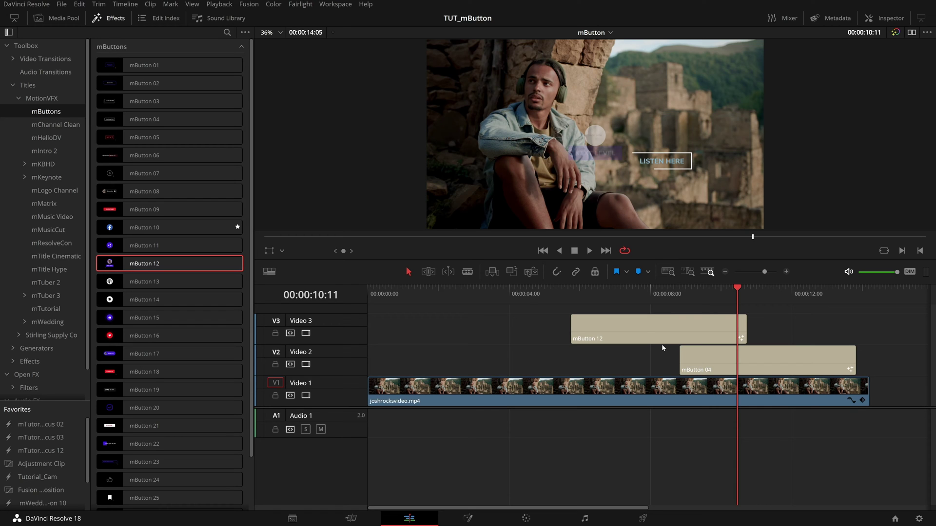
Open mButton 12 in the Inspector and set its NEXT LEVEL graphic position to X 0.699, Y 0.594.
left_click(642, 330)
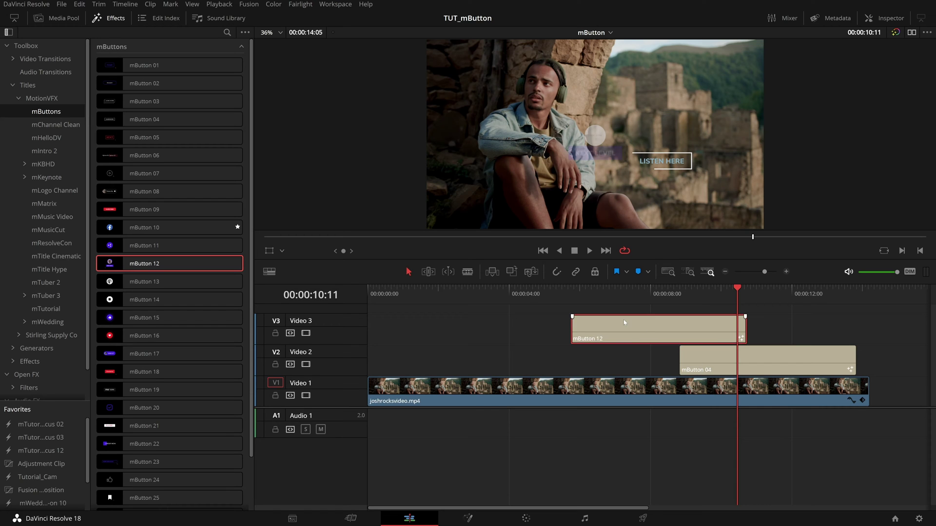
left_click(109, 19)
left_click(890, 18)
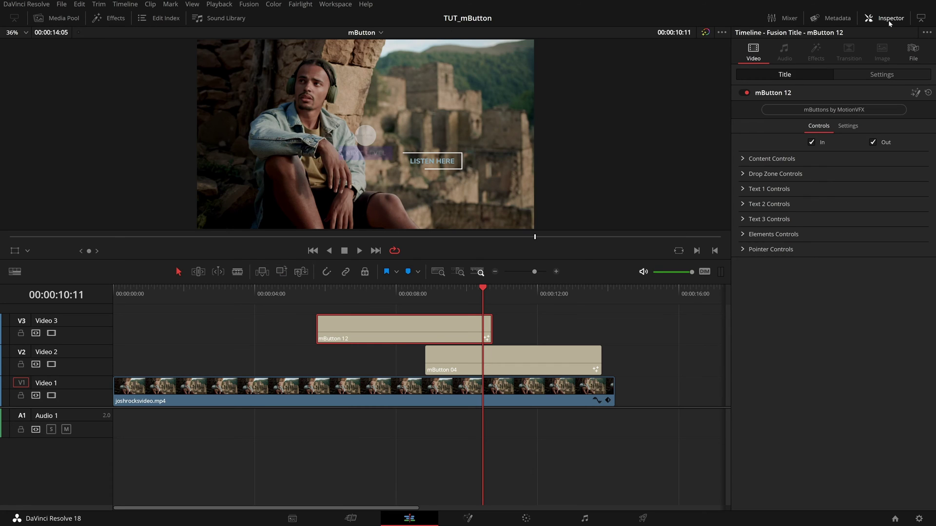
left_click_drag(312, 297, 449, 345)
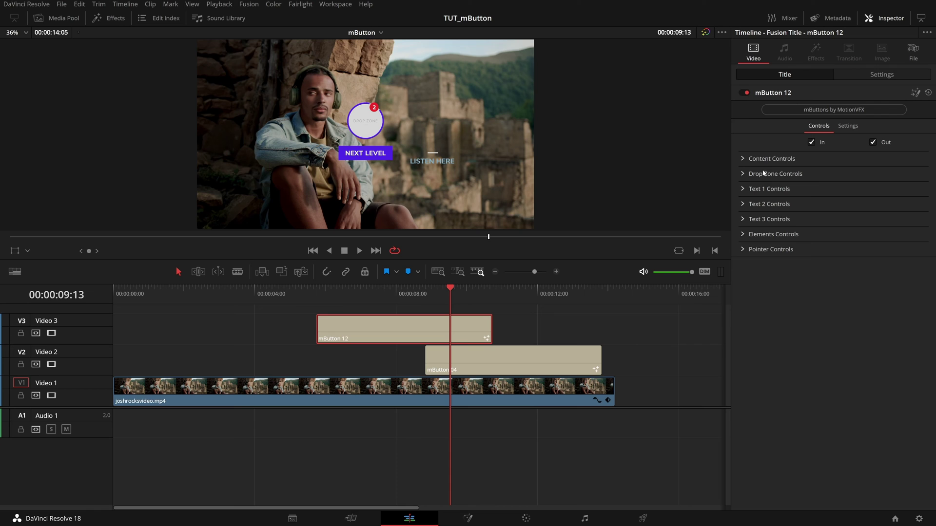
left_click(741, 158)
left_click(830, 170)
type("0.568")
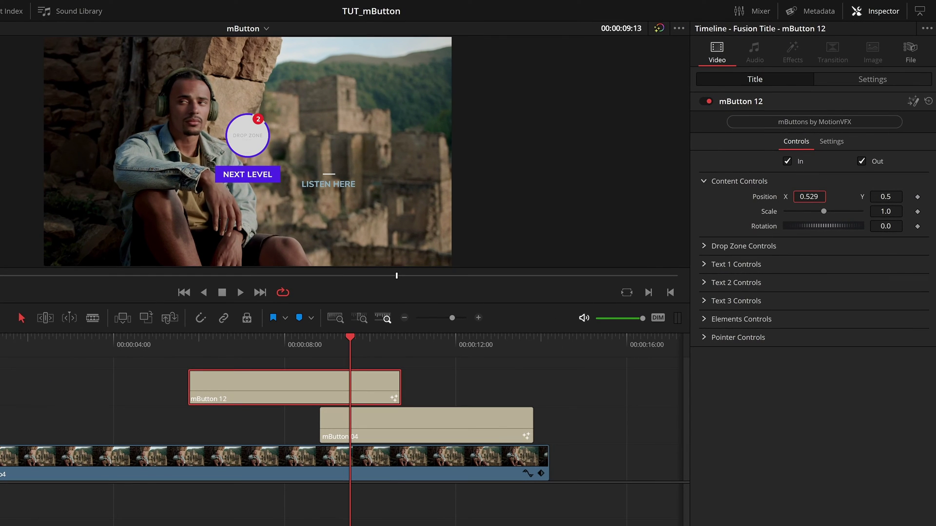
key("Return")
left_click_drag(809, 196, 913, 197)
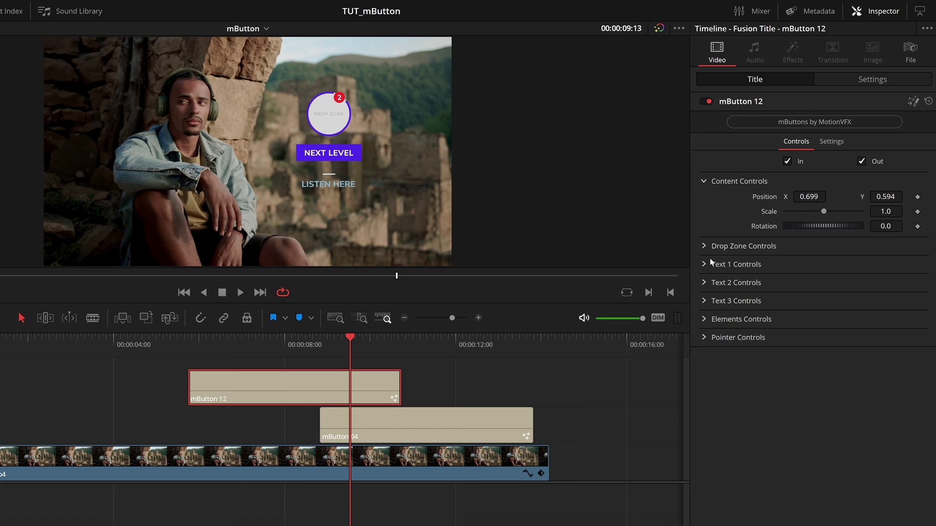
Expand Elements Controls, preview the drop-zone circle animation, and toggle its rings.
left_click(704, 319)
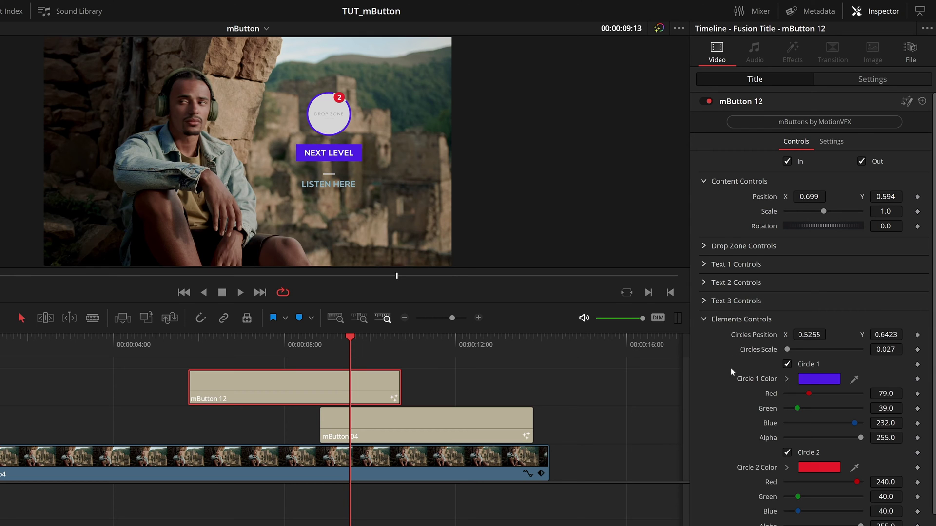
scroll(731, 395, "down", 1)
scroll(730, 402, "up", 1)
left_click_drag(201, 341, 315, 359)
scroll(755, 341, "down", 3)
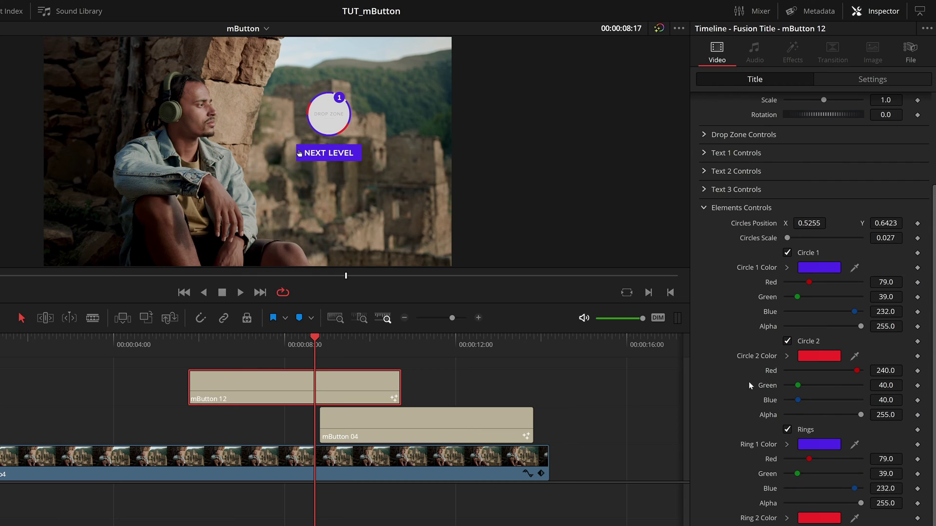
left_click(787, 429)
Set Ring 1 Color to olive green #3a4c1d sampled from the footage, and select its hex value.
left_click(820, 445)
left_click_drag(319, 150, 404, 143)
left_click(396, 262)
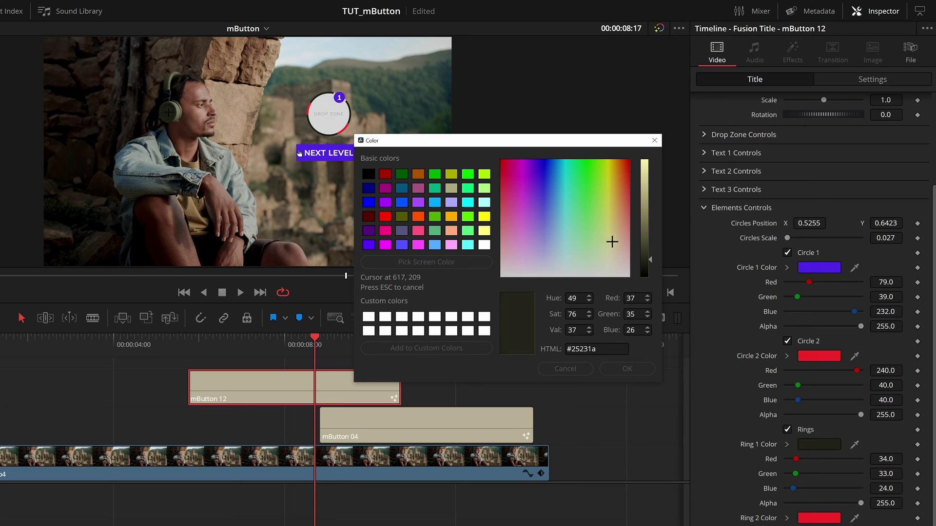
left_click(299, 153)
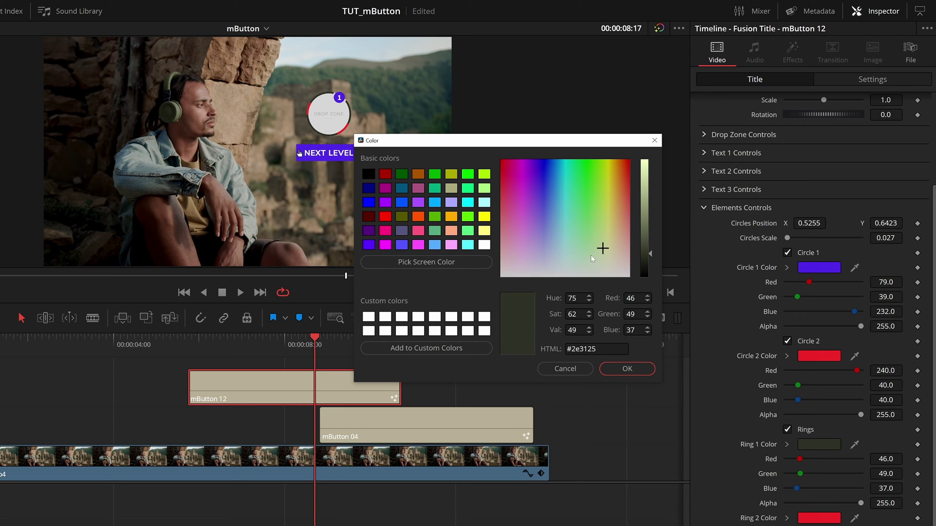
left_click_drag(602, 248, 600, 205)
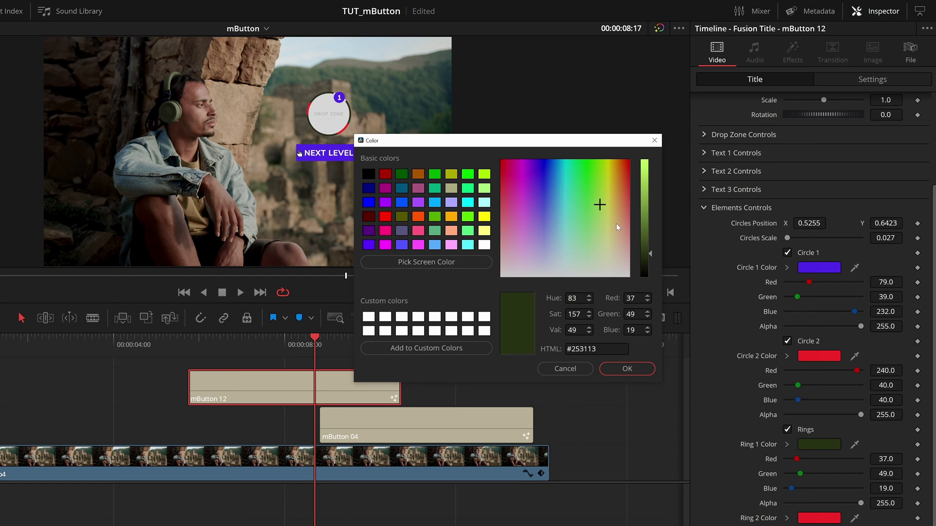
left_click(646, 242)
left_click_drag(646, 242, 647, 241)
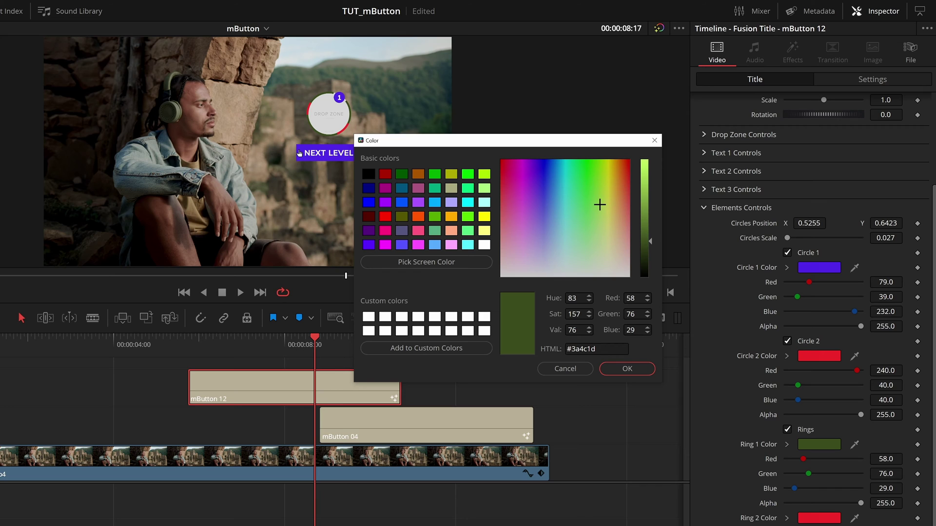
left_click_drag(602, 349, 542, 355)
key("ctrl+c")
Confirm the ring colour and paste the #3a4c1d green into the NEXT LEVEL button's colour.
left_click(627, 369)
scroll(701, 183, "up", 2)
left_click(702, 188)
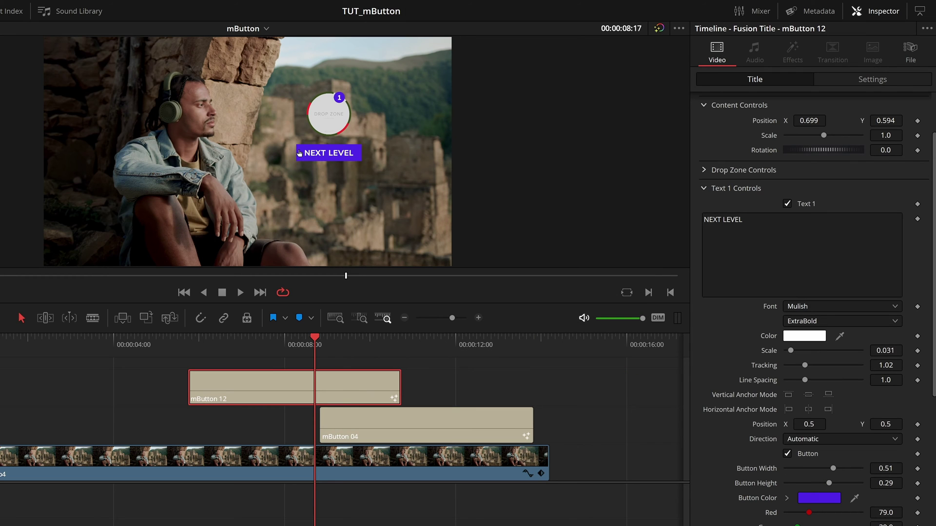
left_click(810, 500)
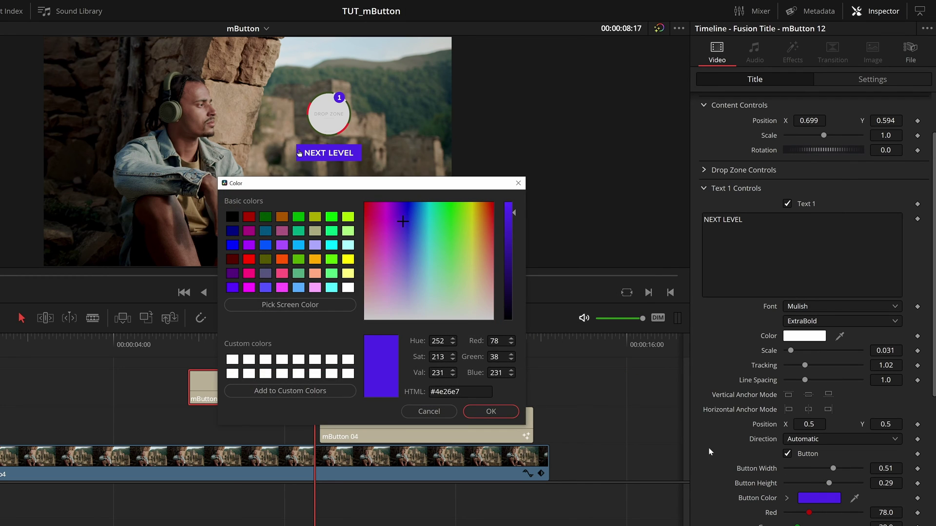
triple_click(461, 391)
key("ctrl+v")
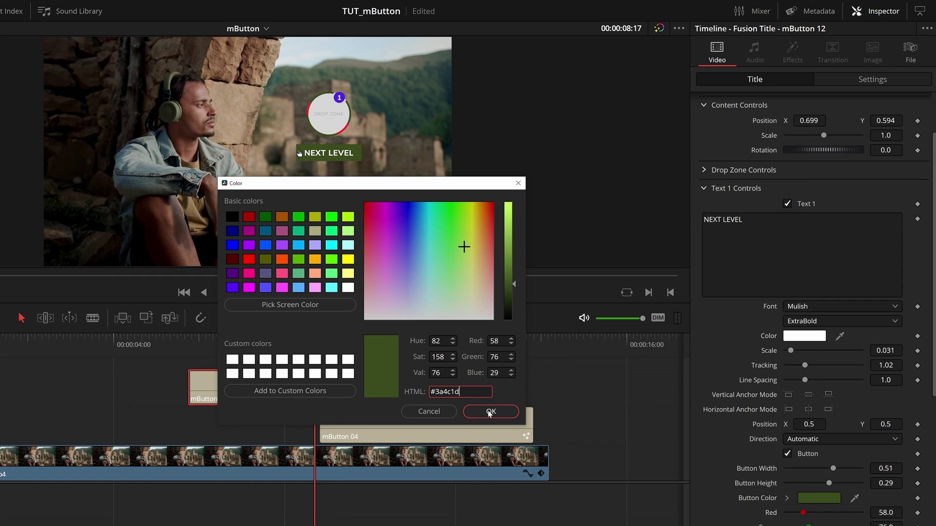
left_click(491, 412)
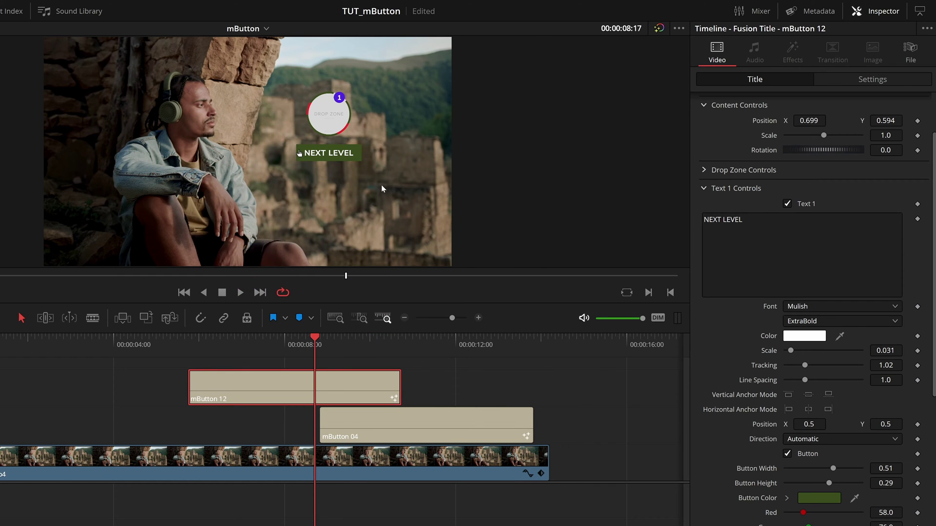
Give Circle 1 Color the same #3a4c1d green and save the project.
scroll(765, 324, "down", 5)
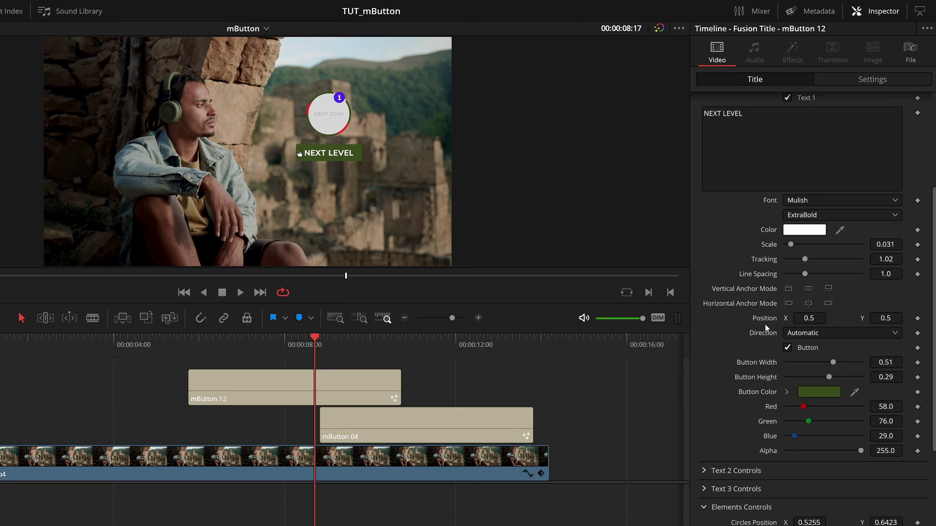
scroll(765, 324, "down", 3)
scroll(800, 388, "down", 4)
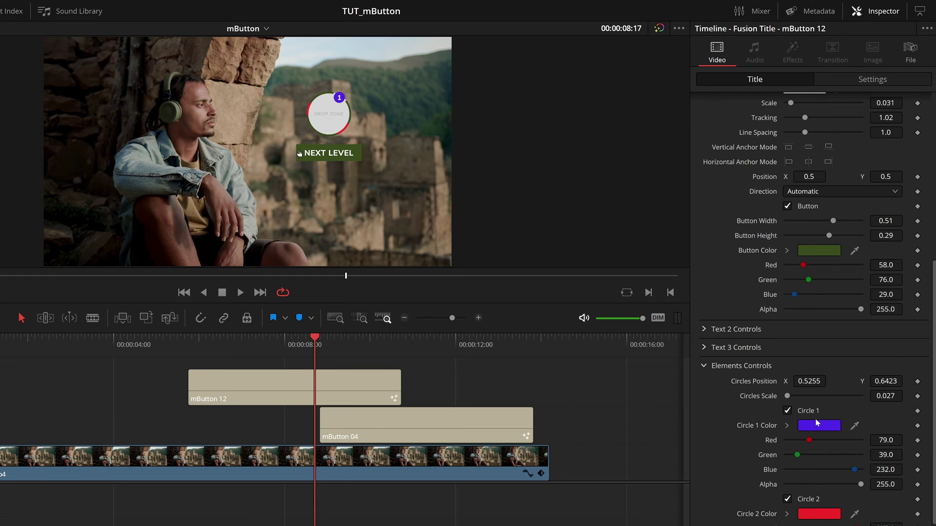
left_click(810, 393)
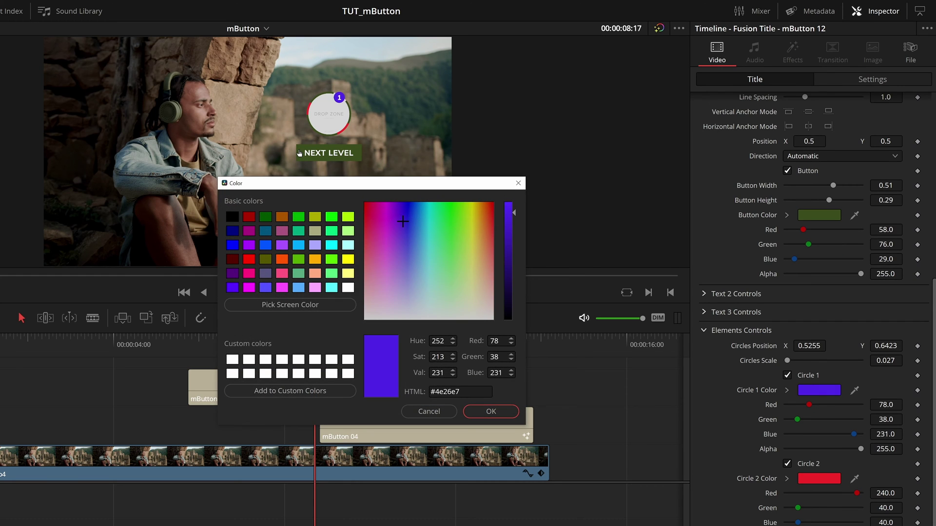
double_click(459, 391)
type("3a4c1d")
left_click(491, 412)
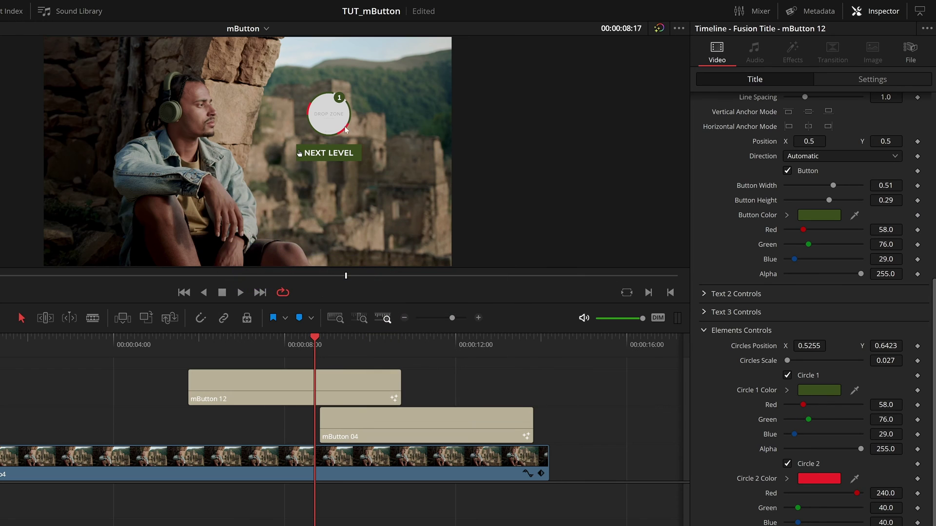
key("ctrl+s")
Move the mButton 12 title to start about two seconds into the video and scrub to it.
left_click_drag(244, 392, 66, 426)
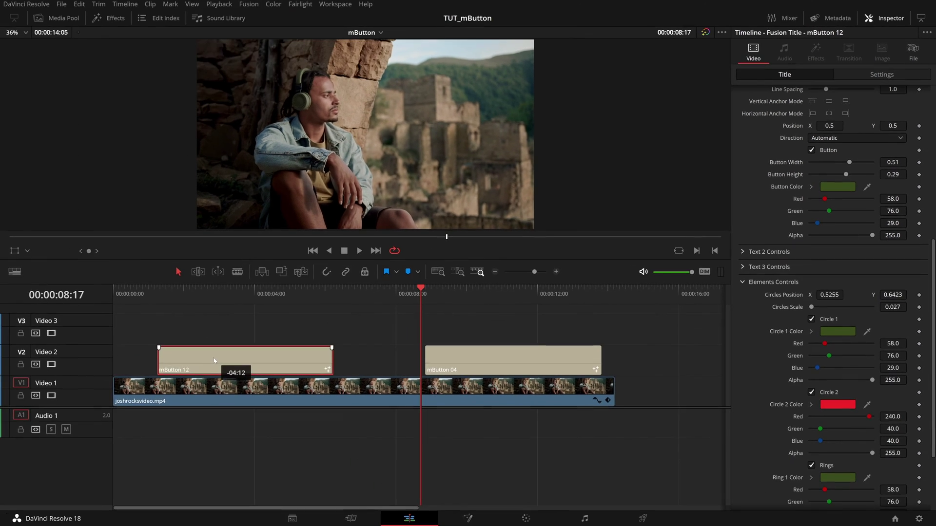
left_click_drag(214, 361, 220, 361)
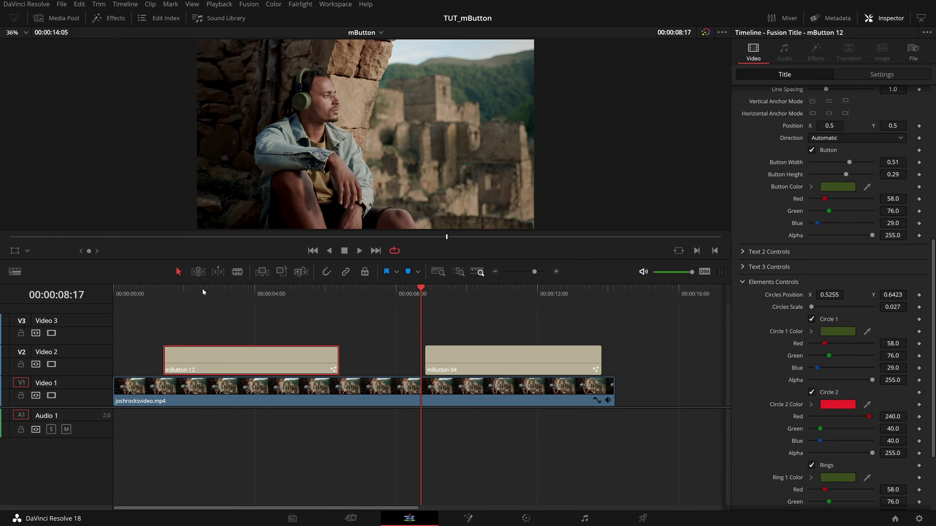
left_click_drag(203, 292, 234, 302)
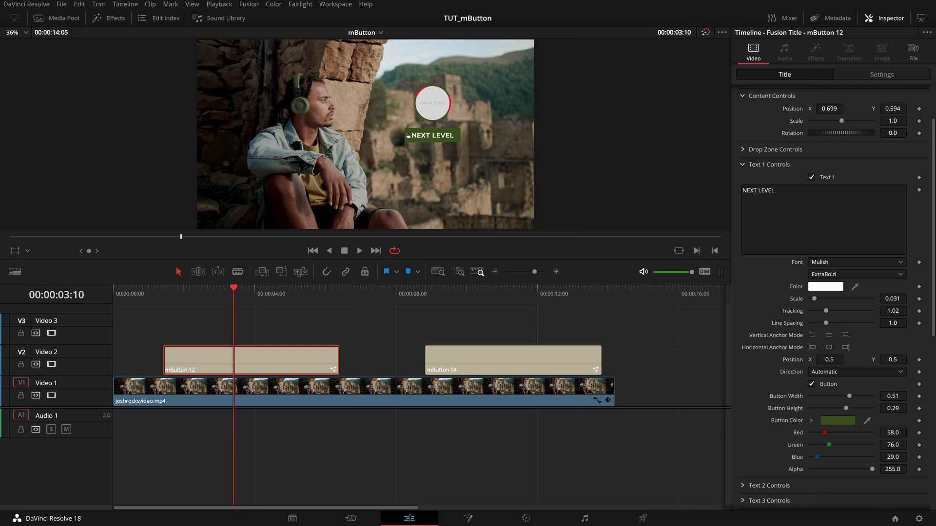
Shift the NEXT LEVEL button lower and right to Position X 0.706, Y 0.491.
scroll(890, 141, "up", 3)
left_click_drag(893, 171, 870, 171)
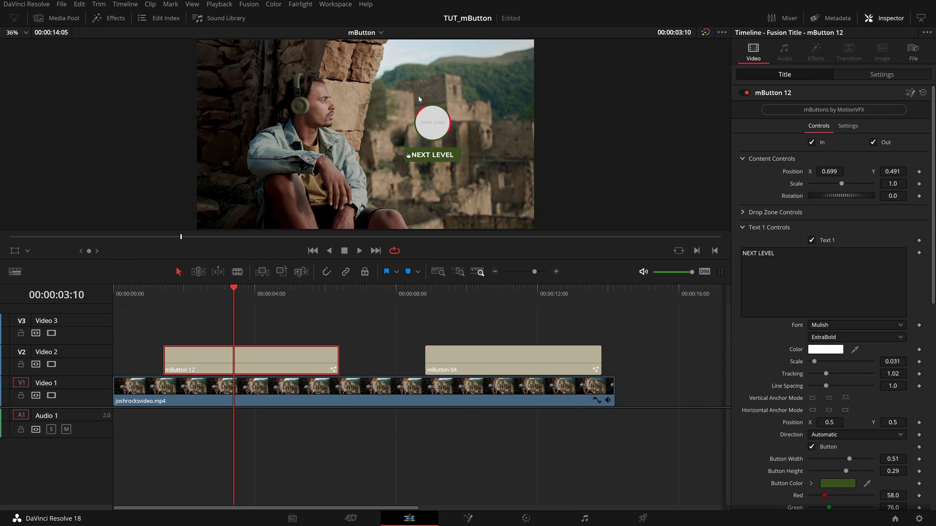
left_click_drag(812, 169, 818, 169)
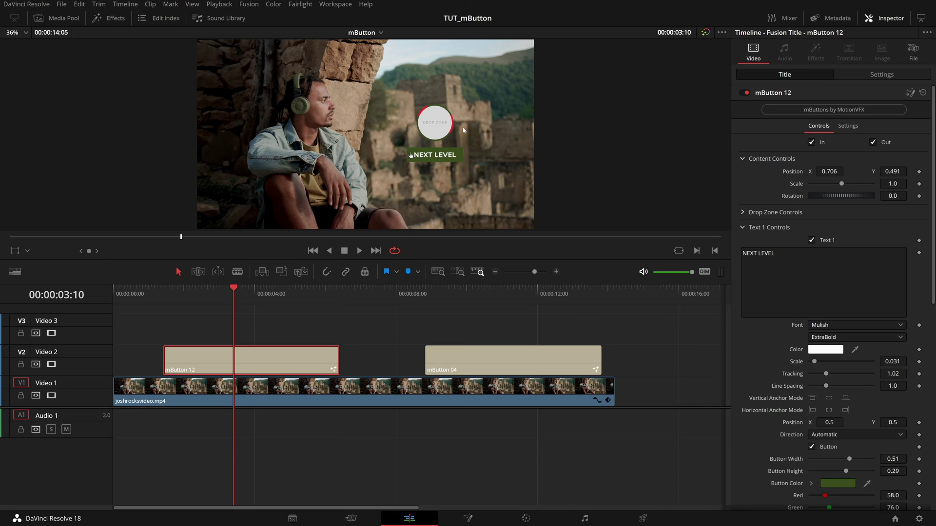
Load avatar.jpeg into the NEXT LEVEL drop zone and save the project.
left_click(743, 228)
left_click(753, 273)
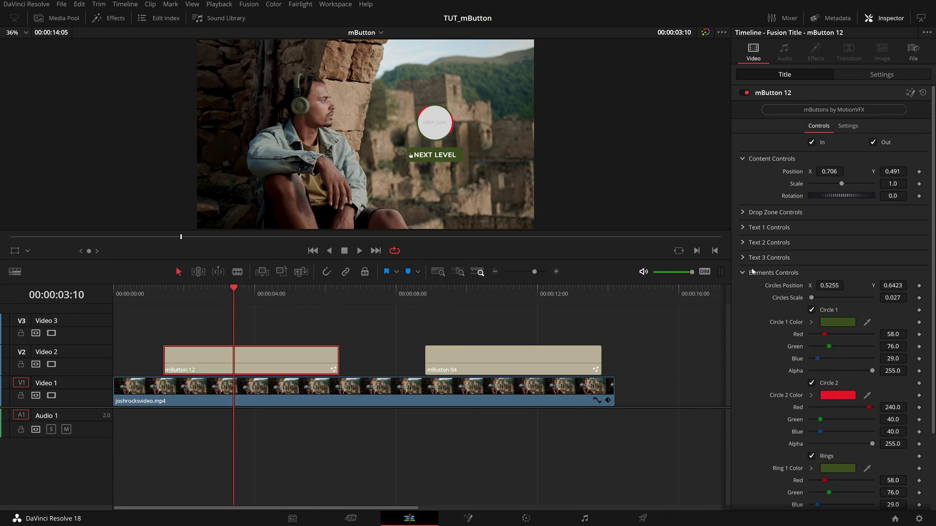
left_click(744, 274)
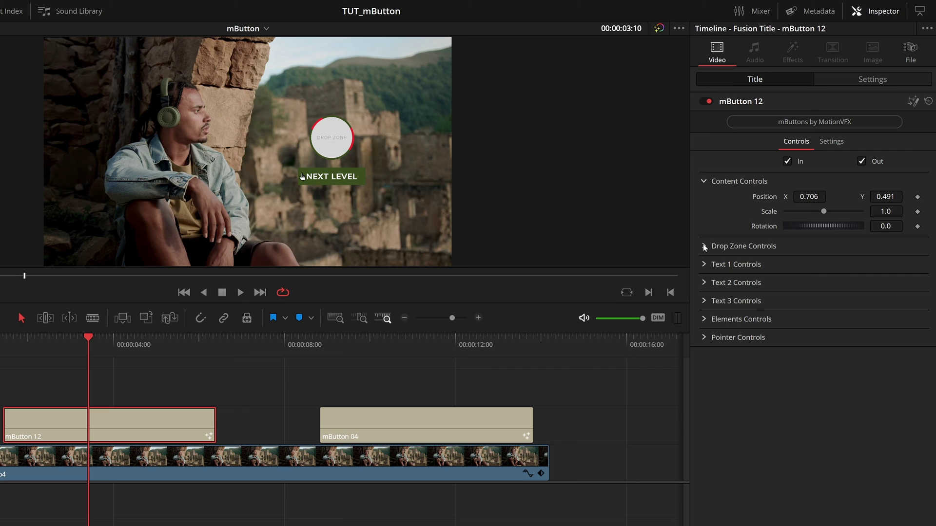
left_click(705, 246)
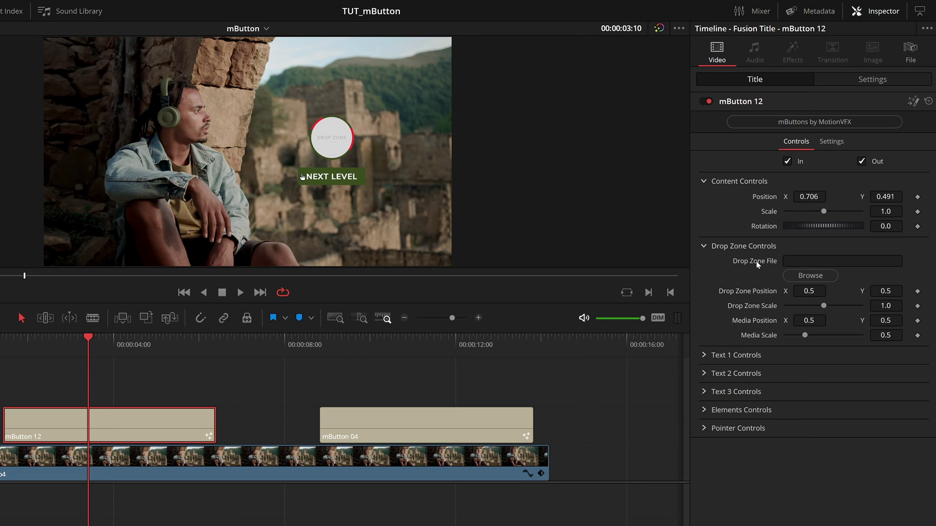
left_click(805, 276)
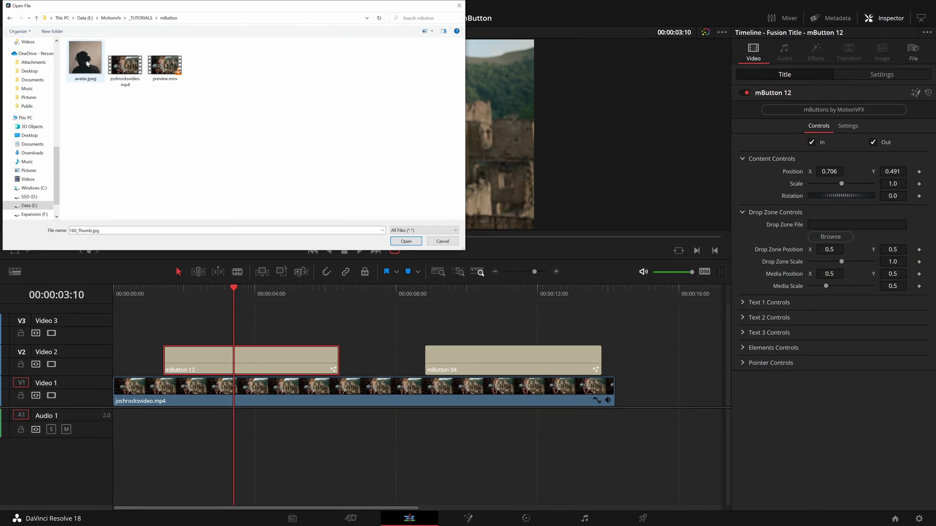
left_click(87, 67)
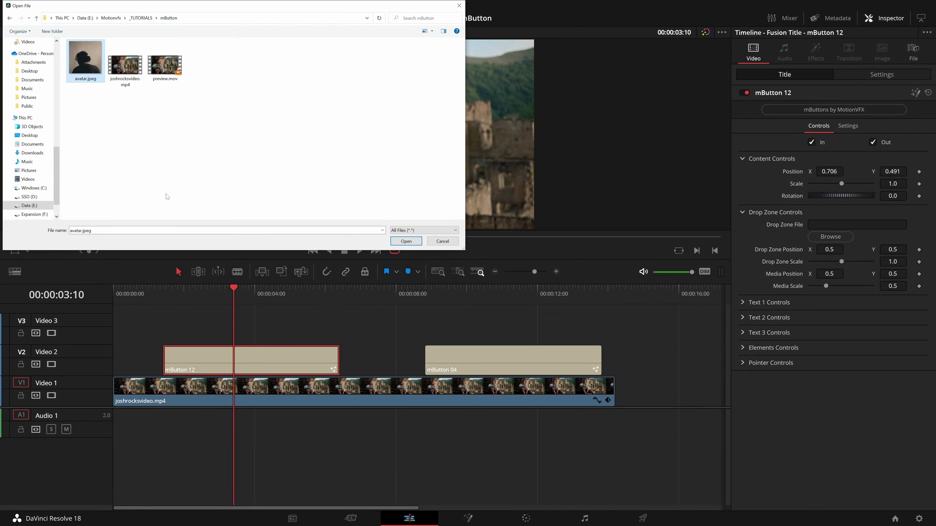
left_click(405, 241)
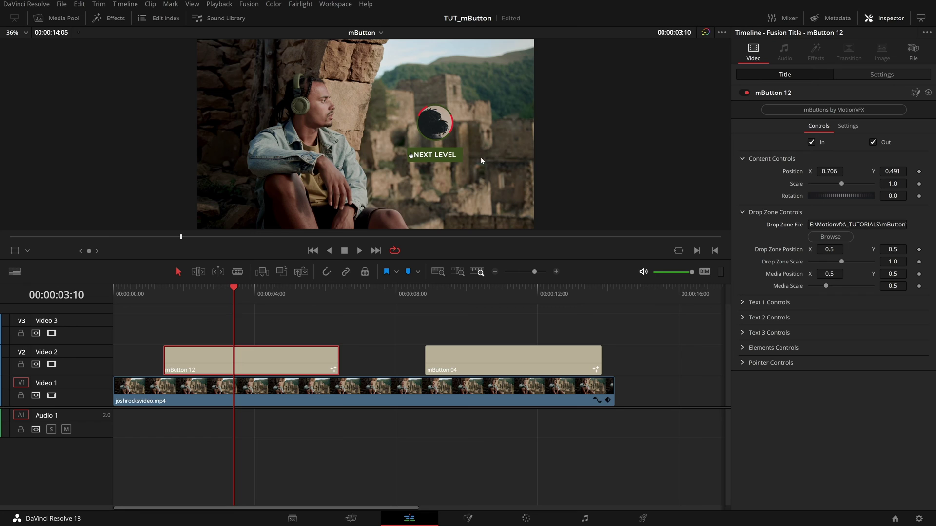
key("ctrl+s")
Shrink the avatar inside the drop zone and play back to preview the button.
left_click_drag(826, 286, 903, 274)
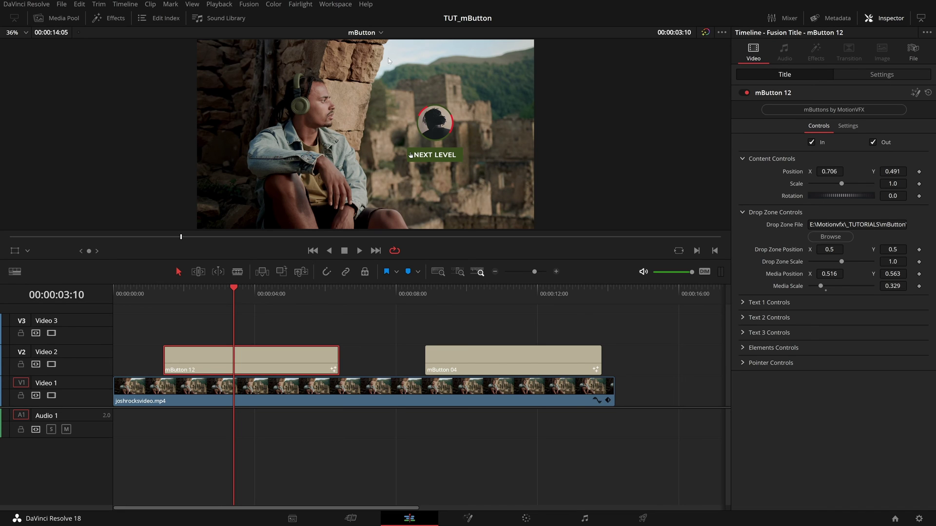
key("Home")
key("space")
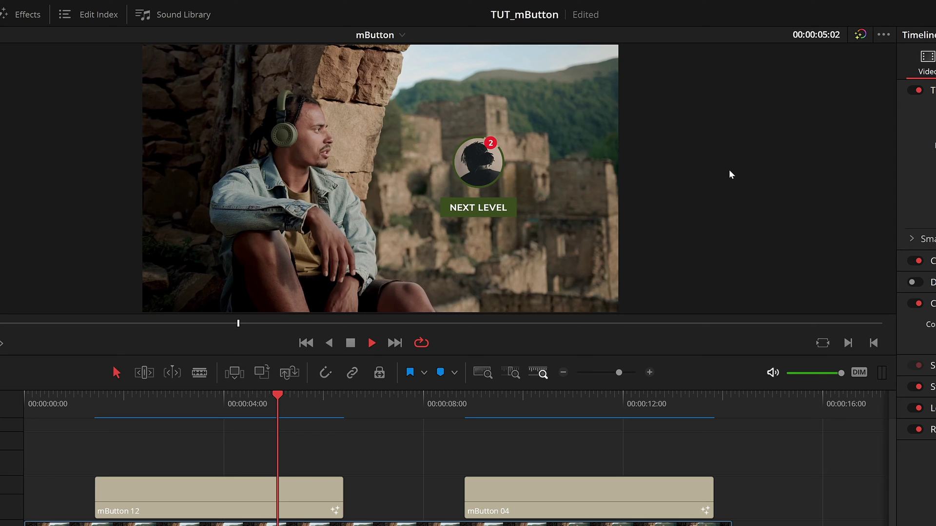
key("space")
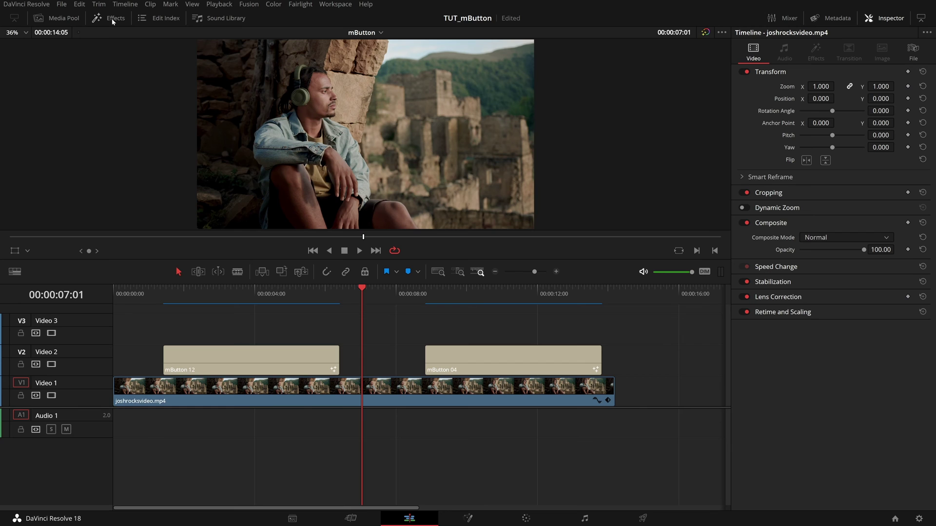
Drag mButton 21 from the mButtons titles onto Video 3, adding a PLAYER 1 label.
left_click(112, 20)
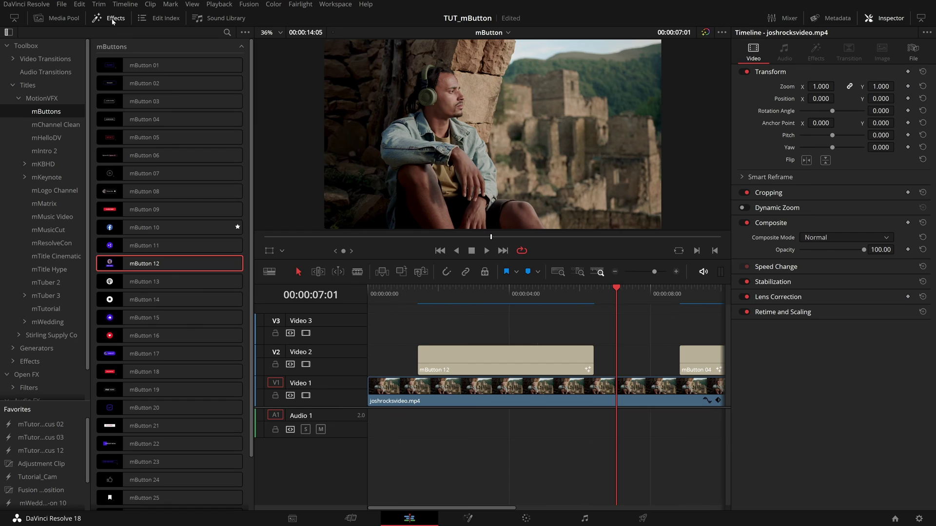
scroll(169, 297, "down", 3)
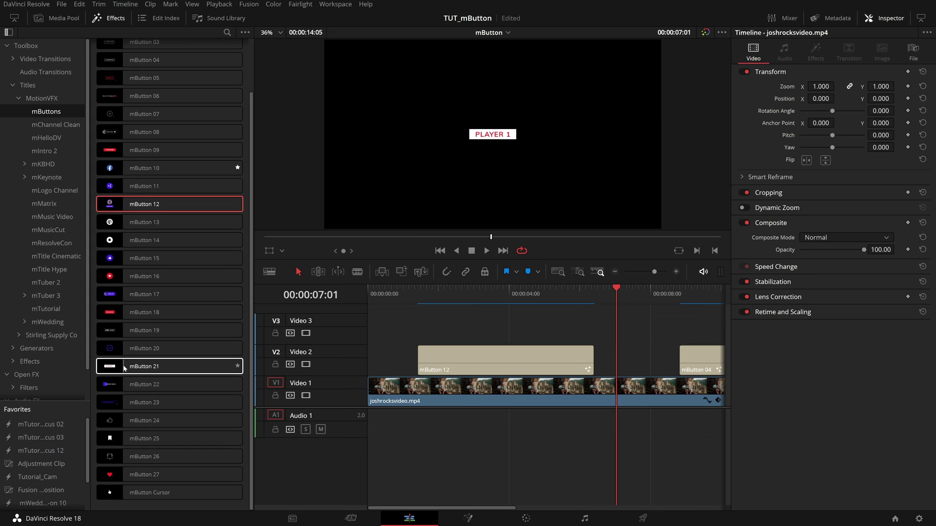
left_click_drag(146, 367, 640, 338)
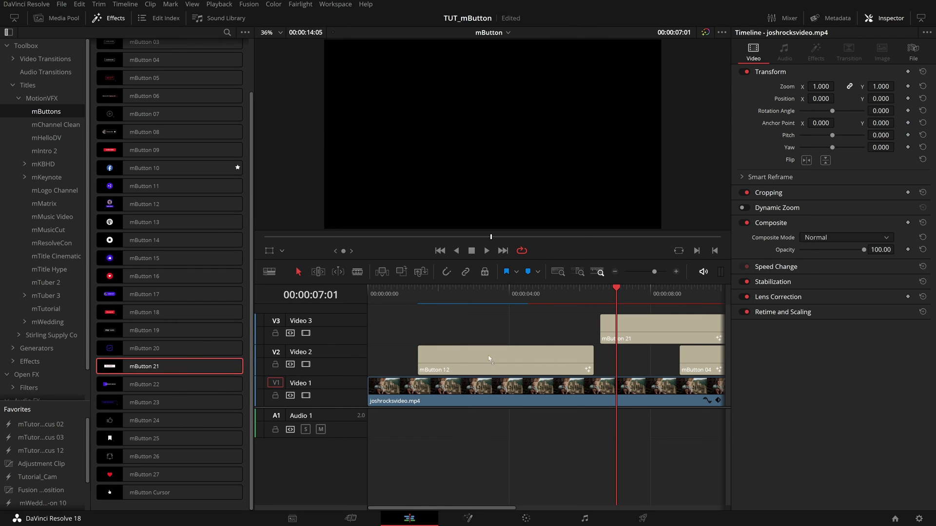
left_click(109, 18)
scroll(397, 312, "up", 1)
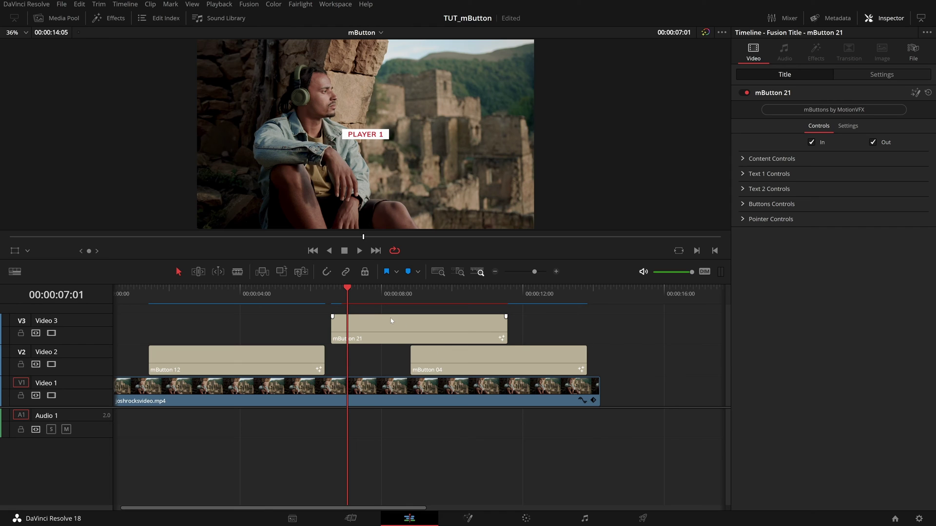
Enlarge the VOTE NOW button to scale 1.644 and move it to X 0.69, Y 0.588.
left_click(374, 328)
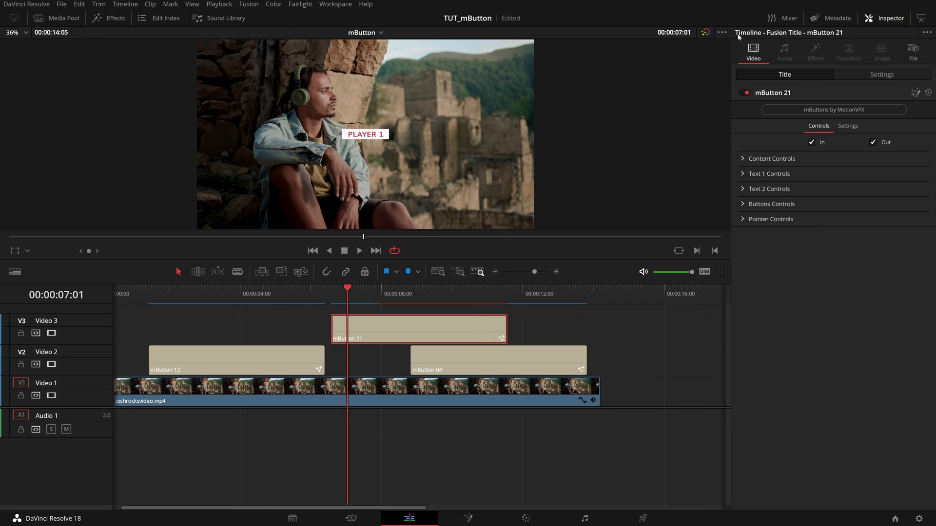
left_click(744, 160)
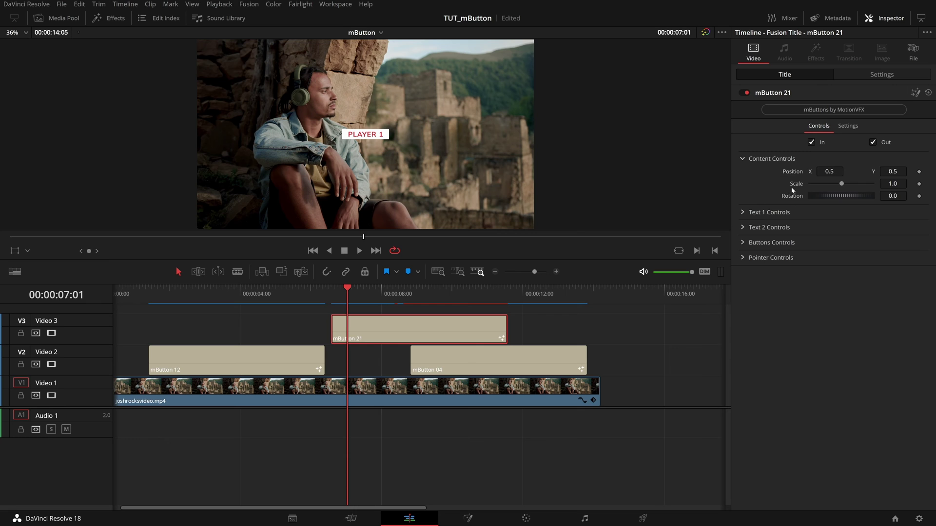
left_click_drag(414, 299, 447, 209)
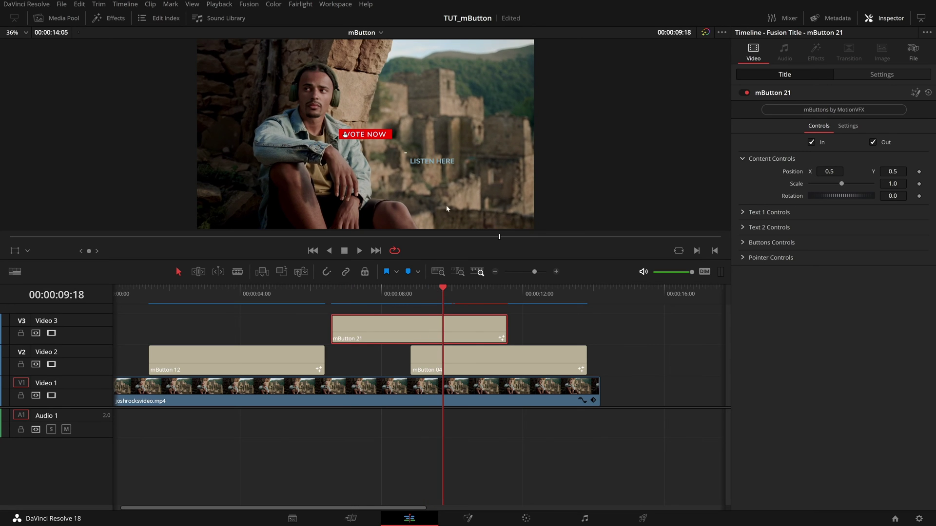
left_click_drag(345, 134, 395, 118)
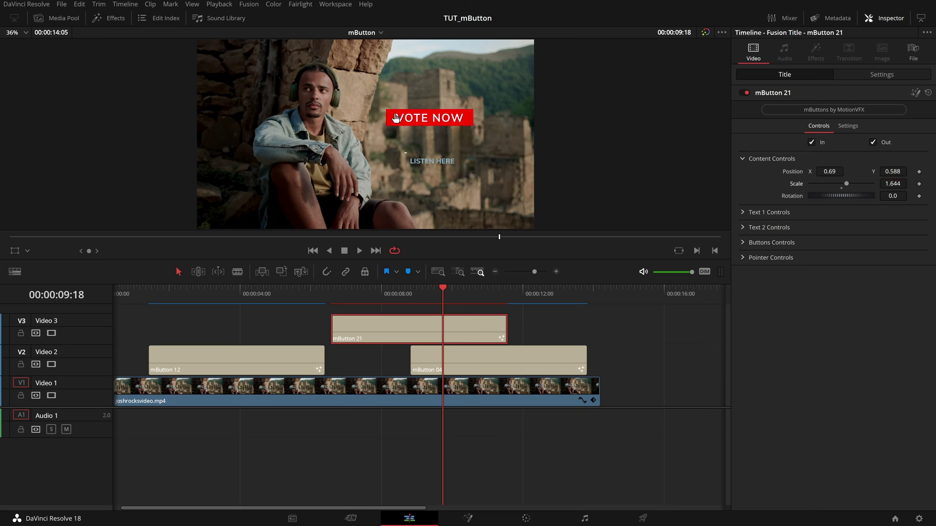
Play back mButton 21 from its start to check the new placement.
key("Up")
key("Up")
key("space")
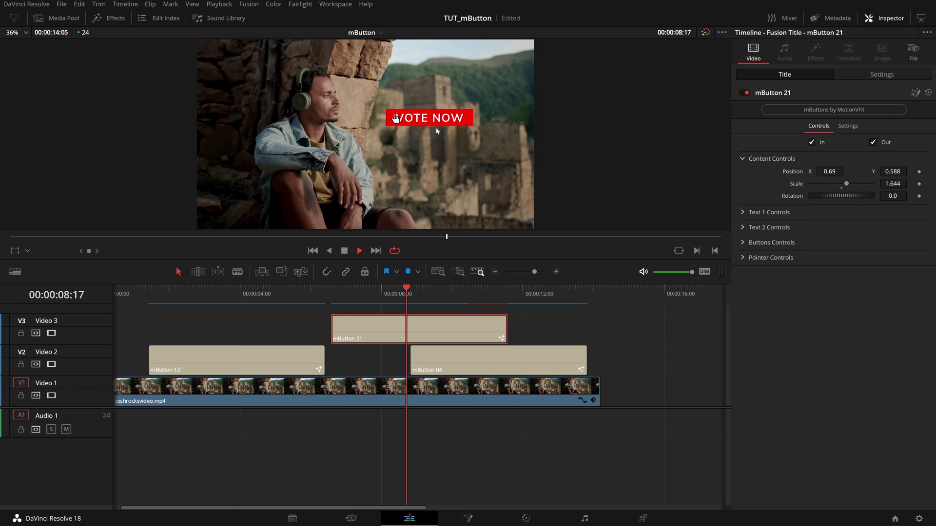
key("space")
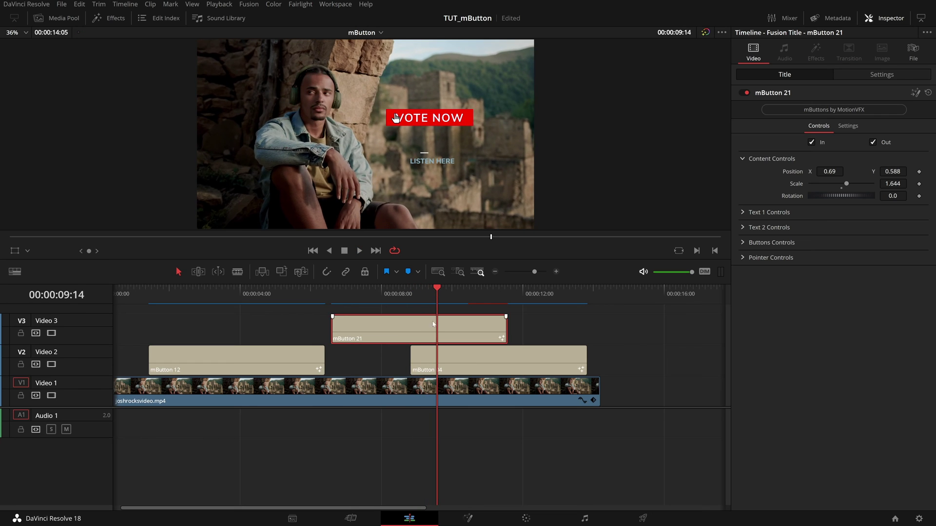
Replace mButton 21's first text PLAYER 1 with NEW SONG.
left_click(742, 213)
triple_click(755, 239)
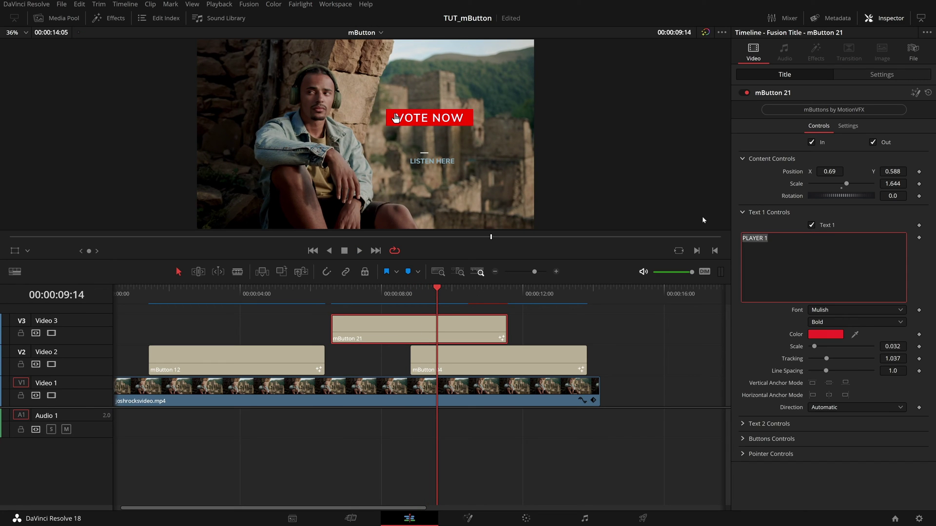
type("NEW SONG")
Replace the second text VOTE NOW with IS OUT NOW.
left_click(748, 424)
triple_click(757, 450)
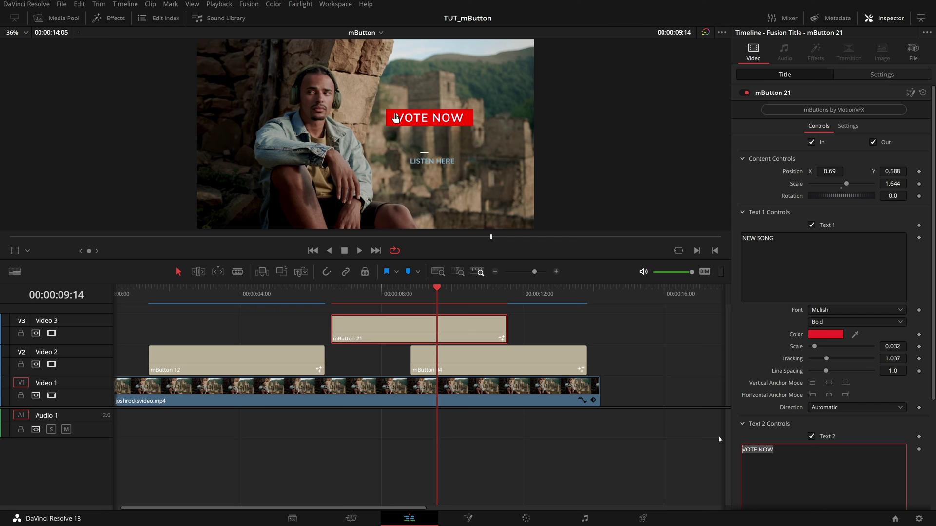
type("IS OUT NO")
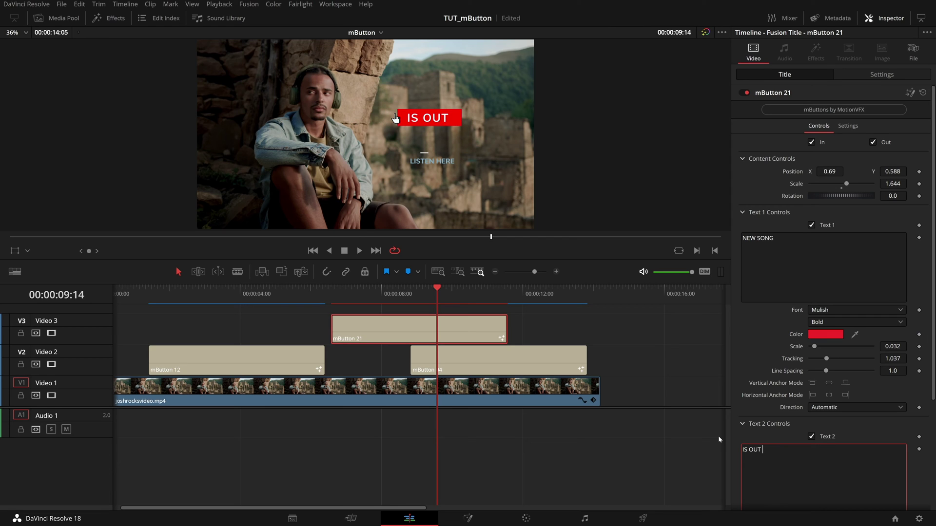
type("W")
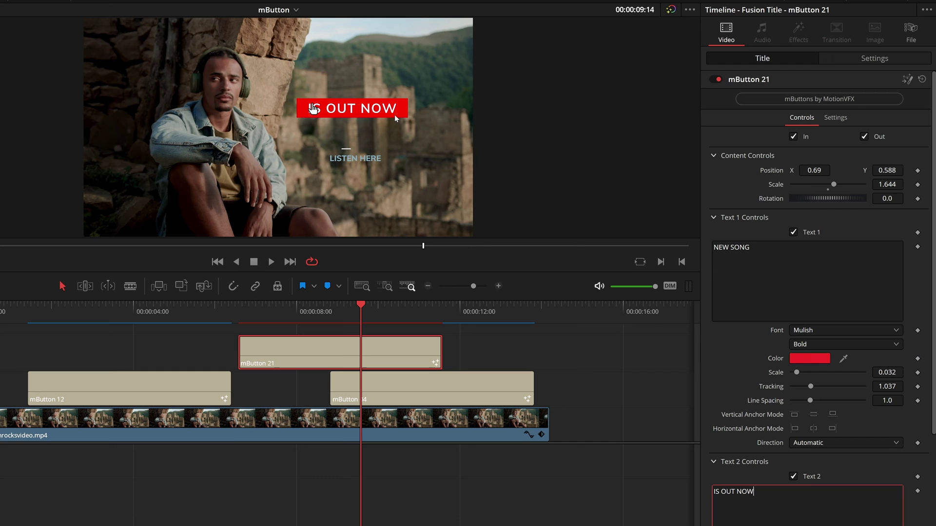
Show mButton 21's Buttons and Text 1 controls and jump to 00:00:07:08 where it reads NEW SONG.
left_click(714, 462)
left_click(713, 218)
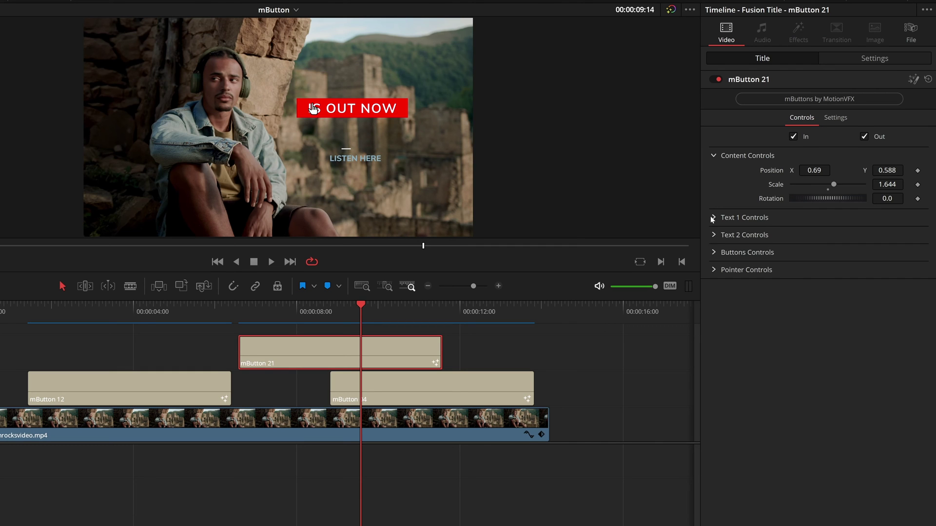
left_click(714, 253)
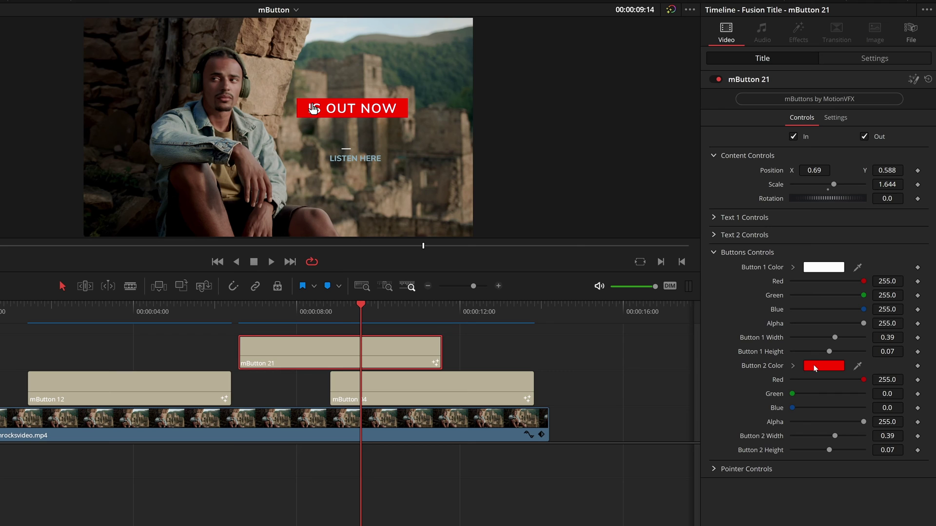
left_click(714, 218)
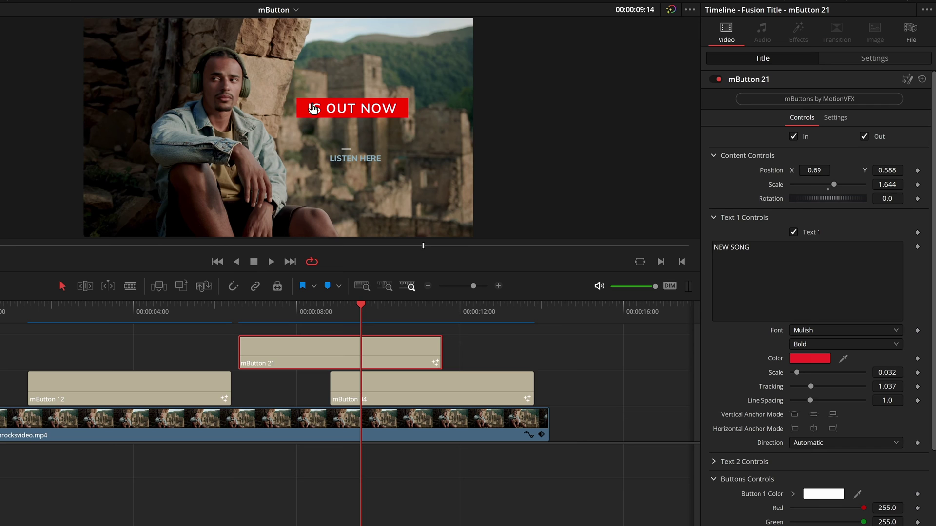
scroll(814, 373, "down", 2)
left_click(269, 308)
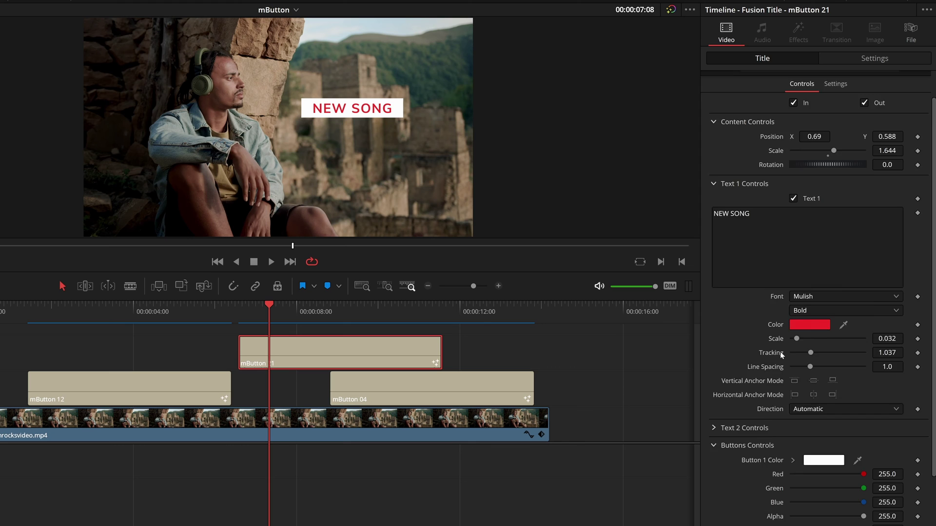
scroll(780, 352, "down", 3)
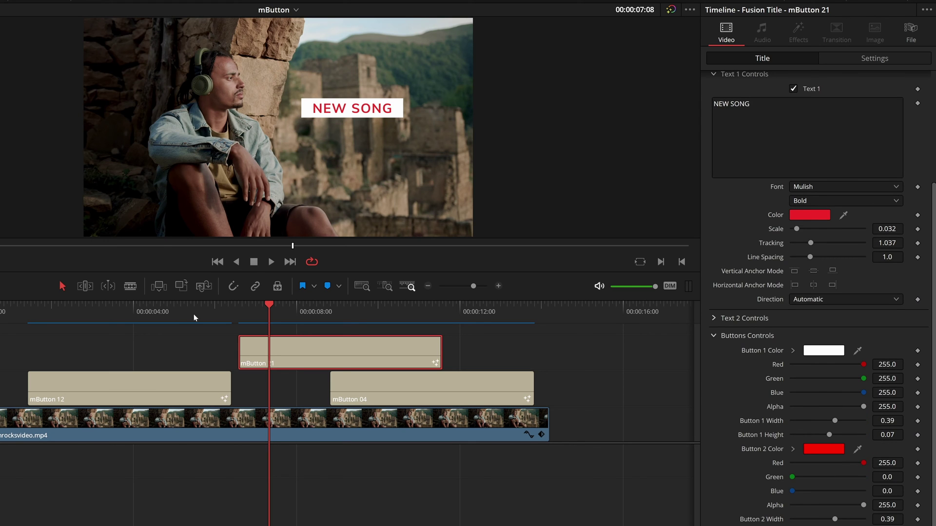
Copy the #3a4c1d hex code of mButton 12's Circle 1 Color.
left_click(178, 313)
left_click(113, 394)
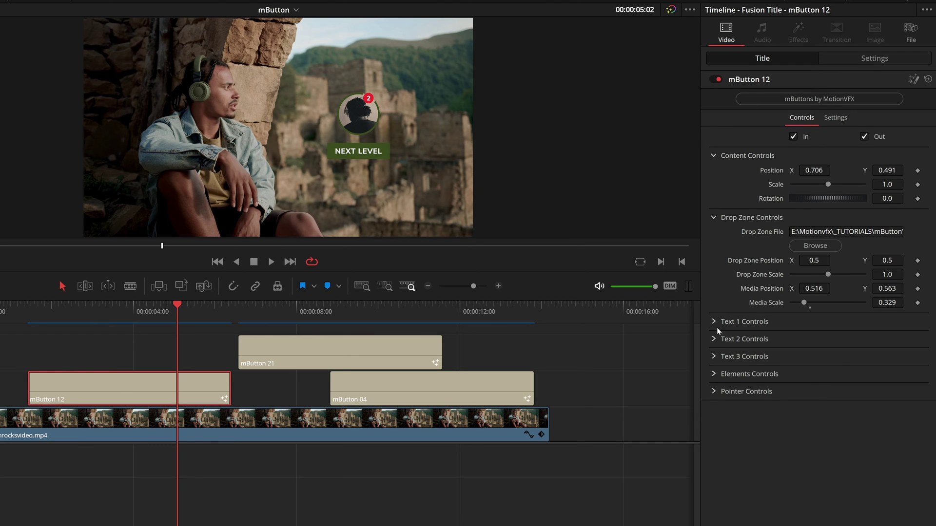
left_click(713, 374)
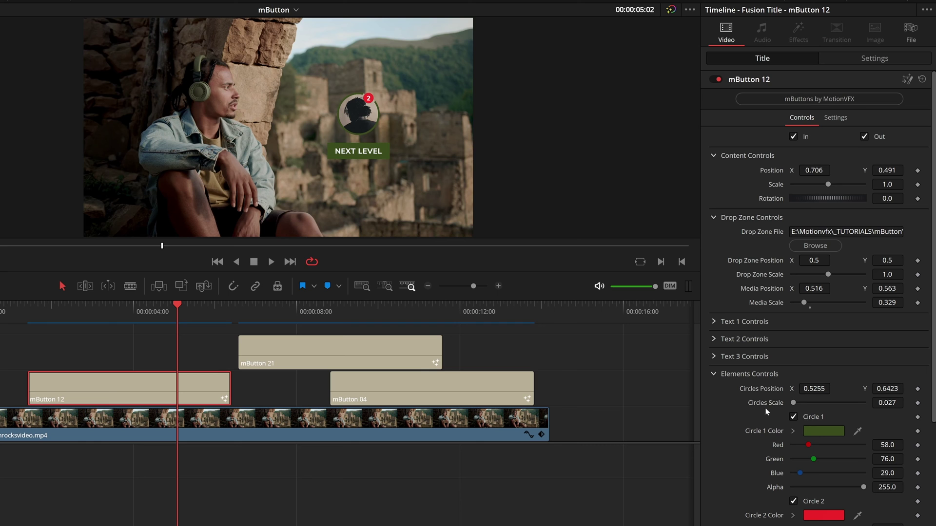
left_click(815, 433)
left_click(468, 357)
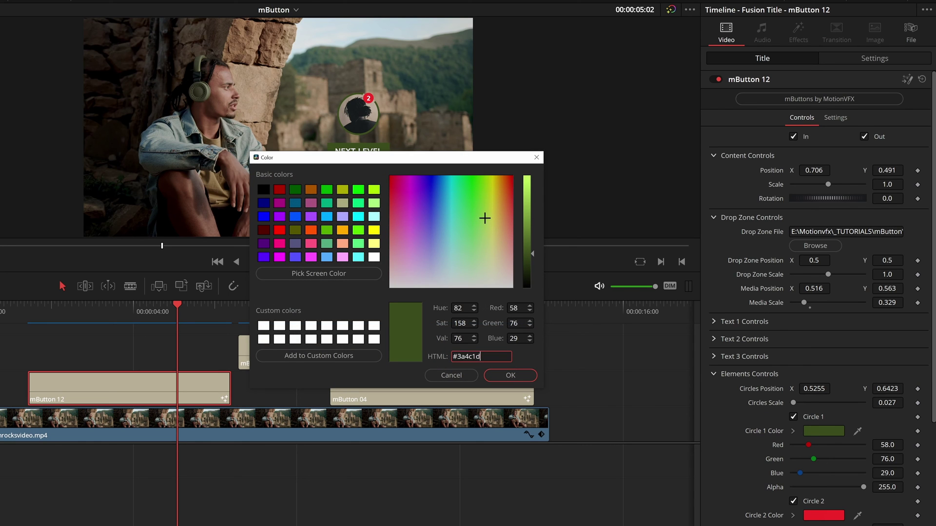
double_click(468, 356)
left_click(511, 375)
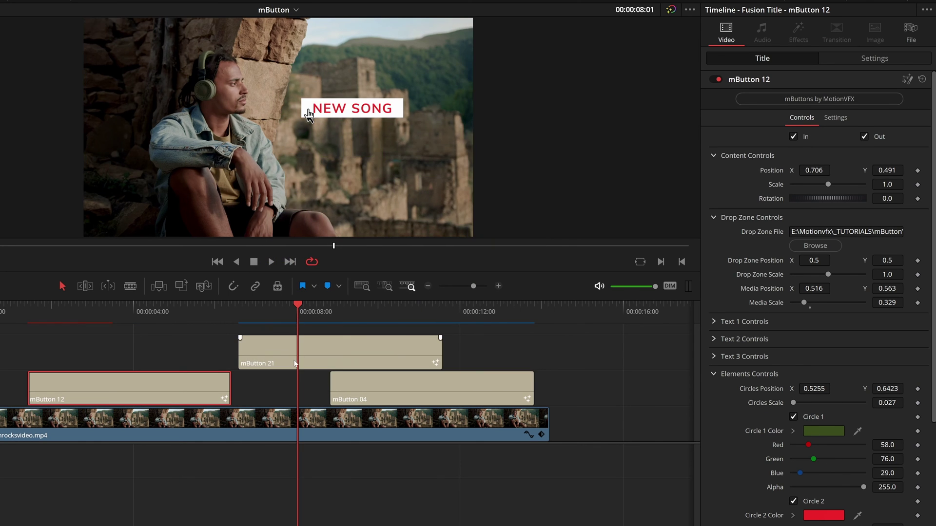
Paste #3a4c1d into mButton 21's Text 1 Color to make NEW SONG dark green.
left_click(295, 363)
left_click(809, 359)
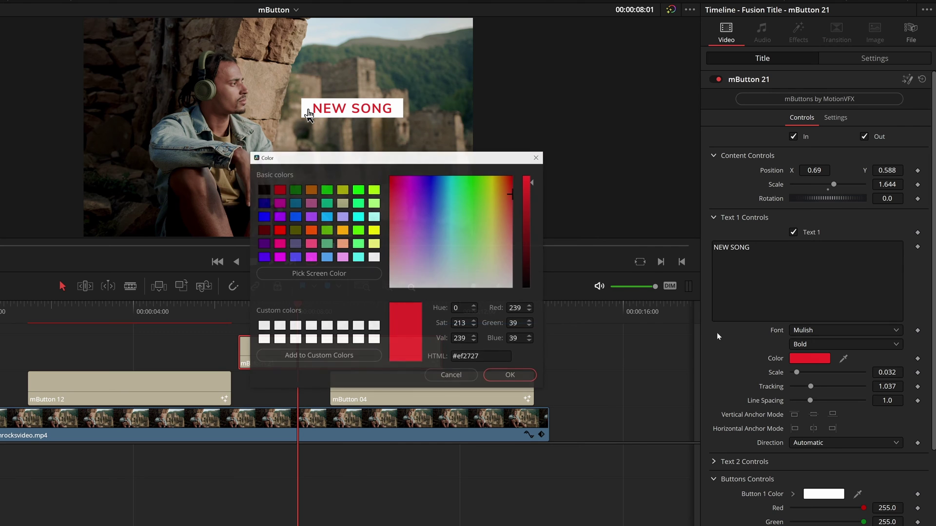
double_click(468, 356)
type("#3a4c1d")
left_click(517, 381)
Paste #3a4c1d into mButton 21's Button 2 Color.
scroll(774, 350, "down", 5)
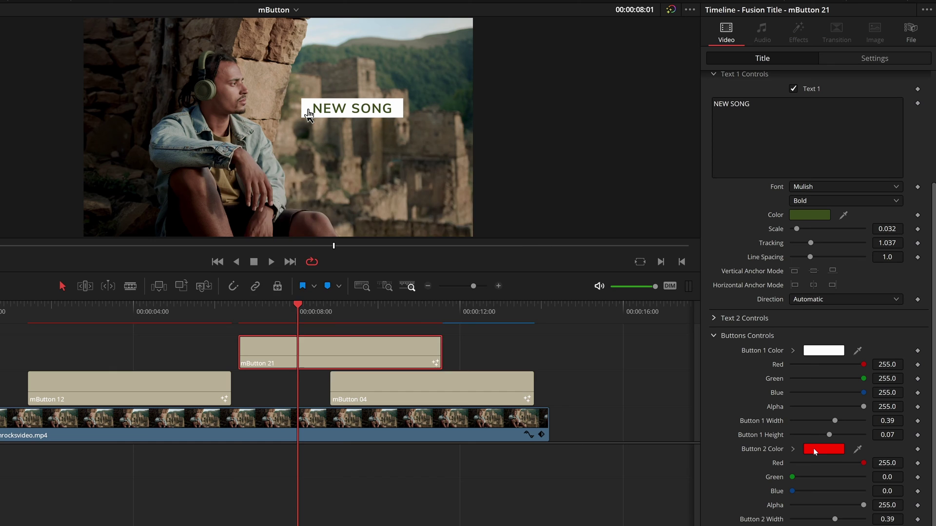
left_click(813, 449)
double_click(468, 356)
type("#3a4c1d")
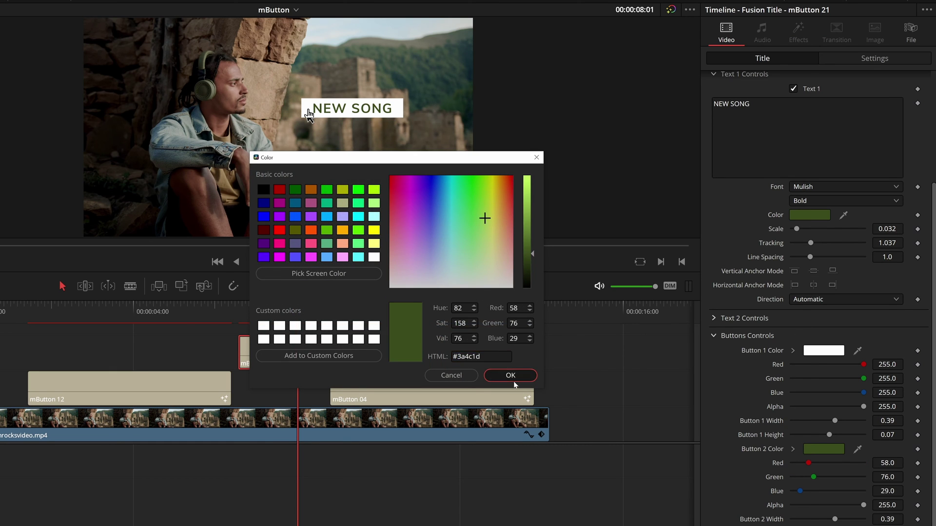
left_click(510, 375)
Shift the NEW SONG title right to Position X 0.7.
left_click_drag(228, 308, 428, 328)
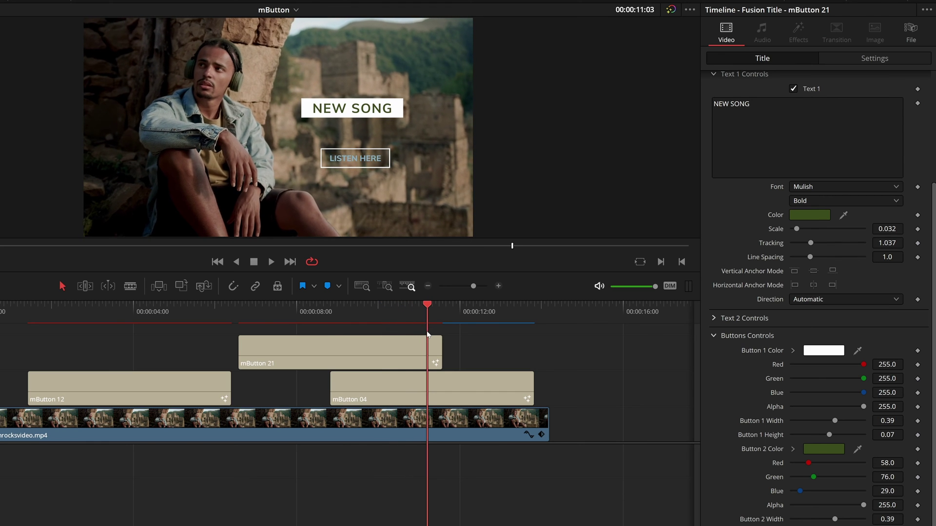
scroll(803, 191, "up", 5)
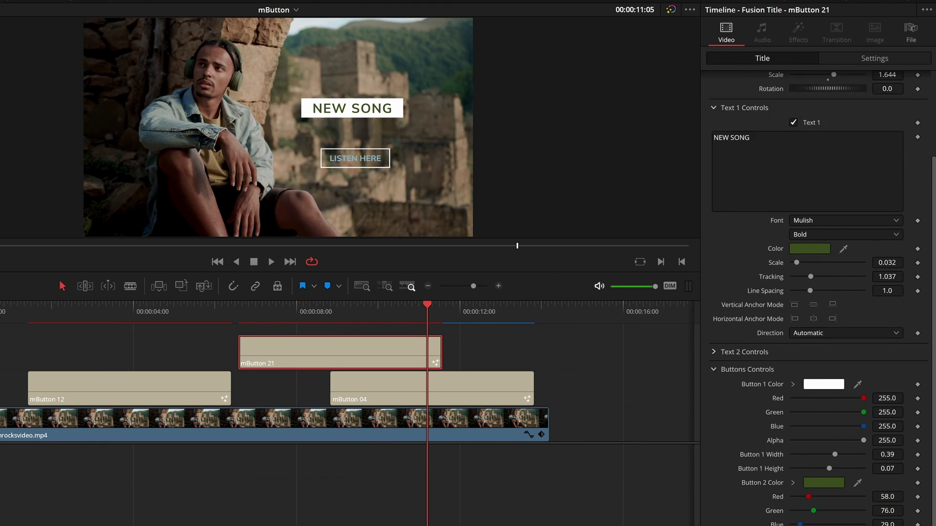
left_click_drag(814, 170, 820, 170)
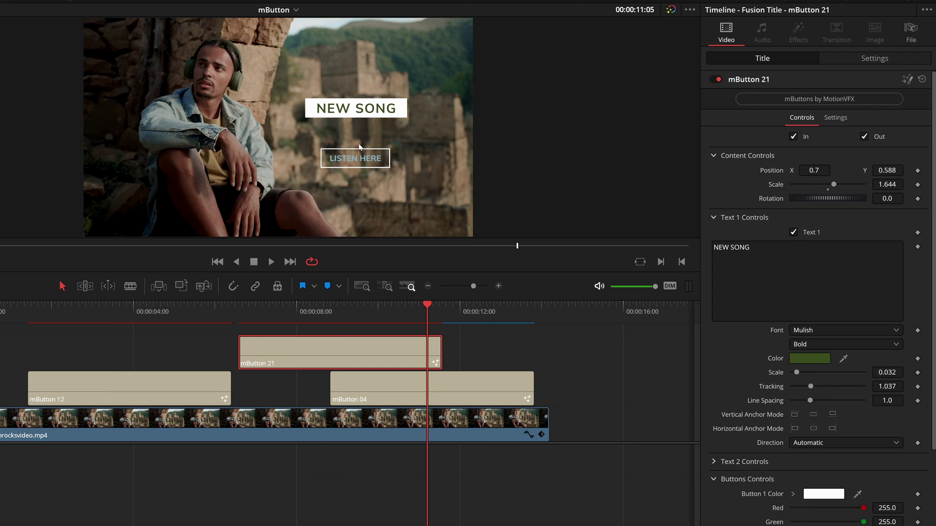
Play back the NEW SONG title's entrance from just before the clip.
left_click(453, 365)
left_click(236, 311)
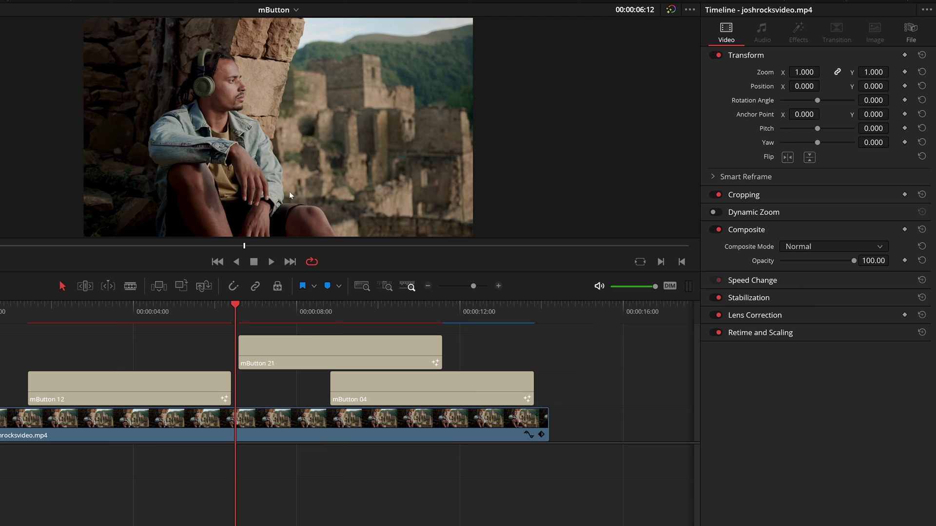
key("space")
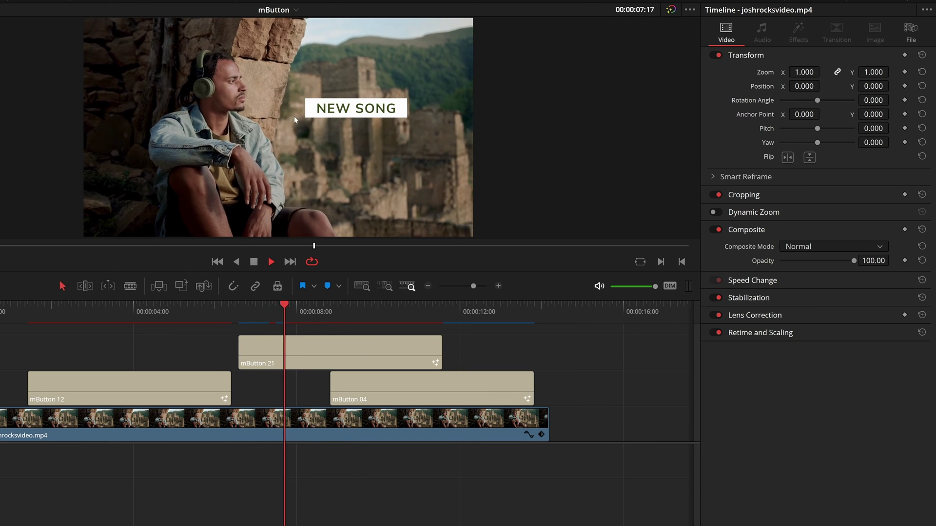
Stop playback and enlarge the video tracks and the preview viewer.
left_click(401, 314)
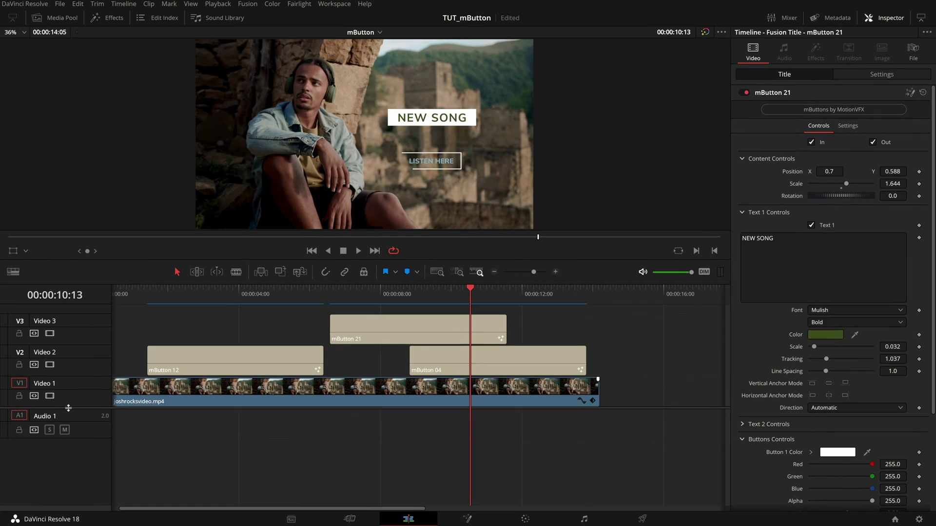
left_click_drag(68, 393, 68, 476)
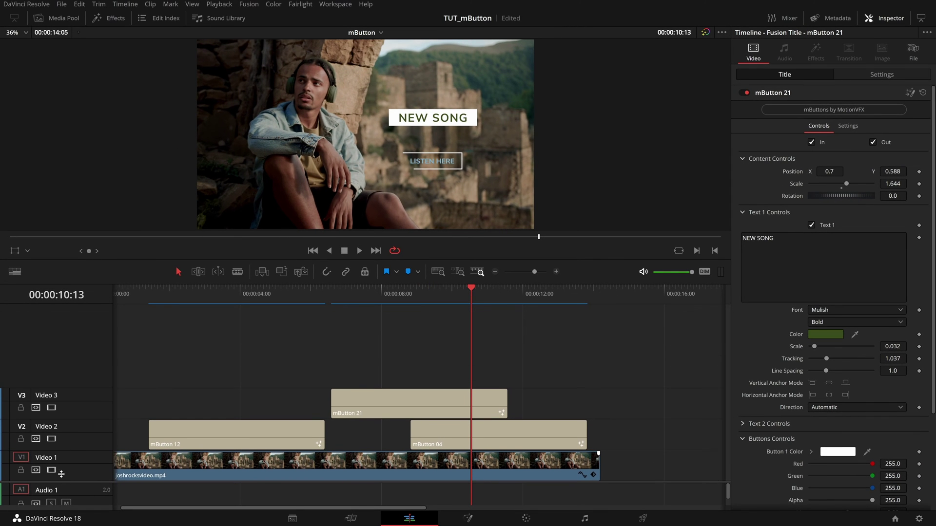
left_click_drag(63, 259, 63, 296)
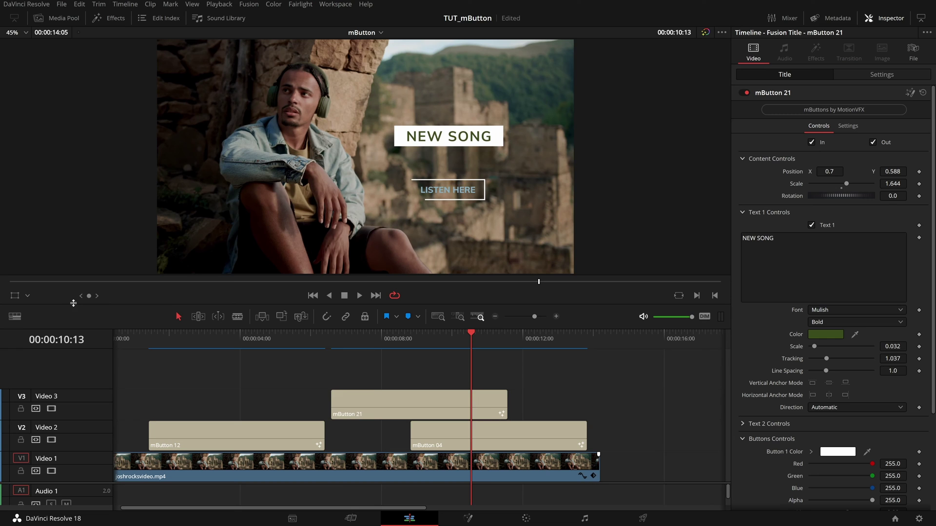
Place the mButton 10 Facebook logo title at the start of Video 3 and preview it.
left_click(109, 19)
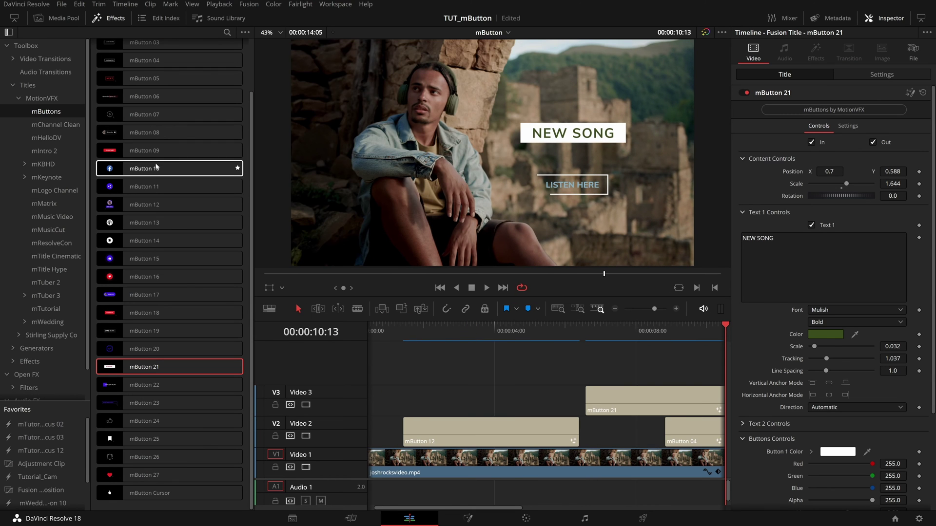
mouse_move(154, 168)
left_click_drag(154, 168, 388, 398)
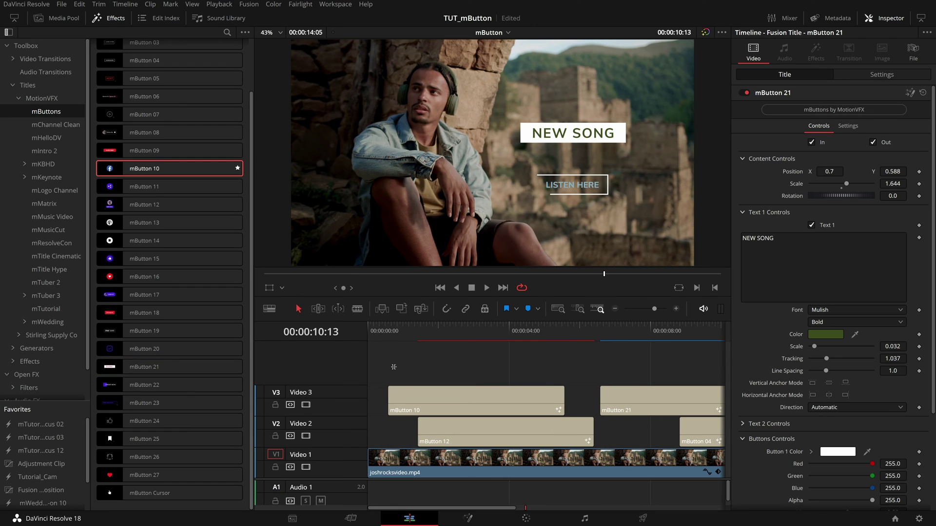
left_click(405, 326)
left_click(422, 405)
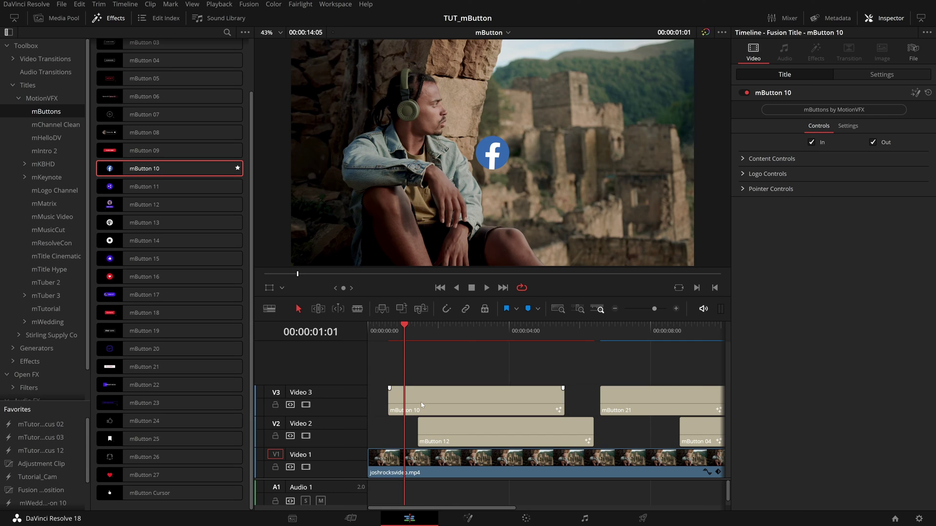
left_click_drag(404, 337, 390, 342)
key("space")
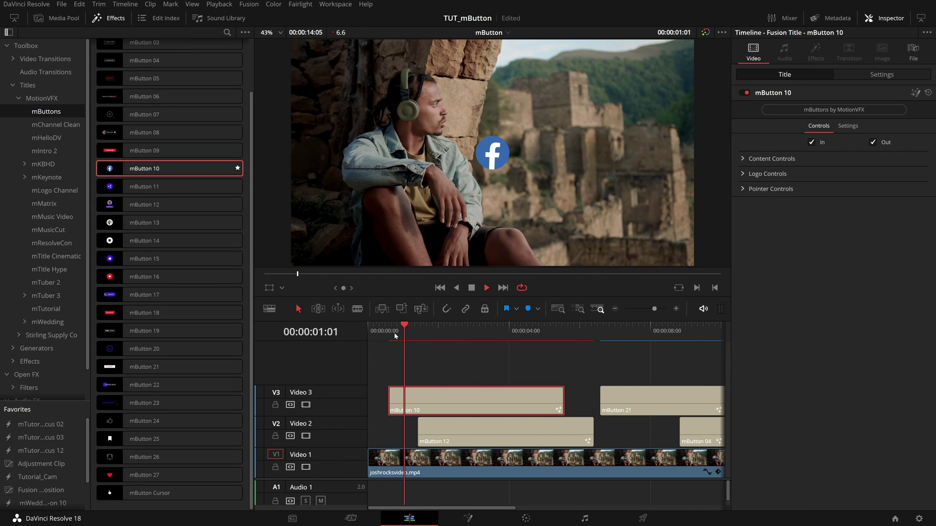
key("space")
Set mButton 10's Logo Type to Instagram in Logo Controls.
left_click(117, 19)
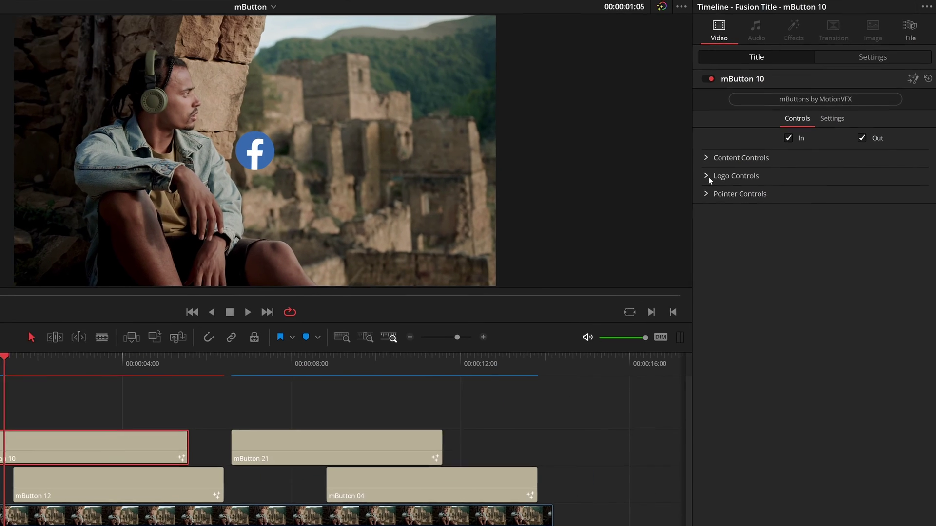
left_click(744, 174)
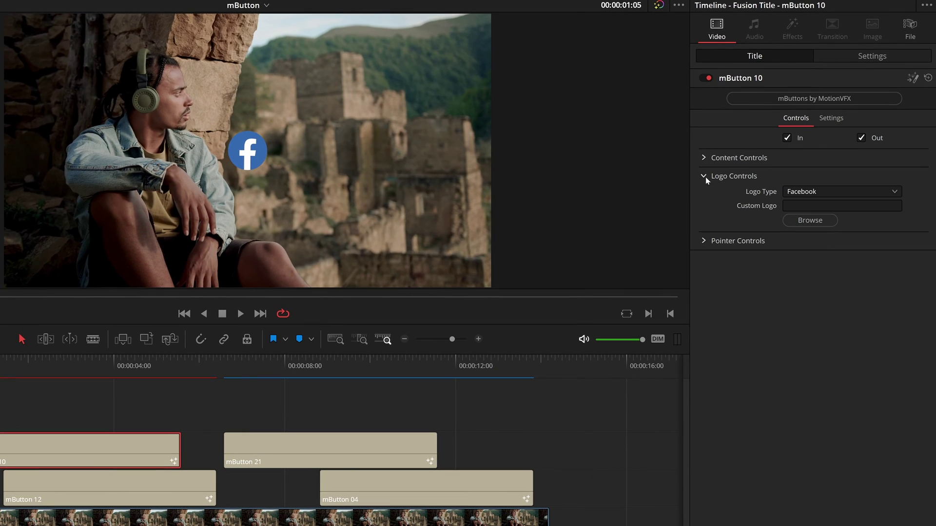
left_click(787, 192)
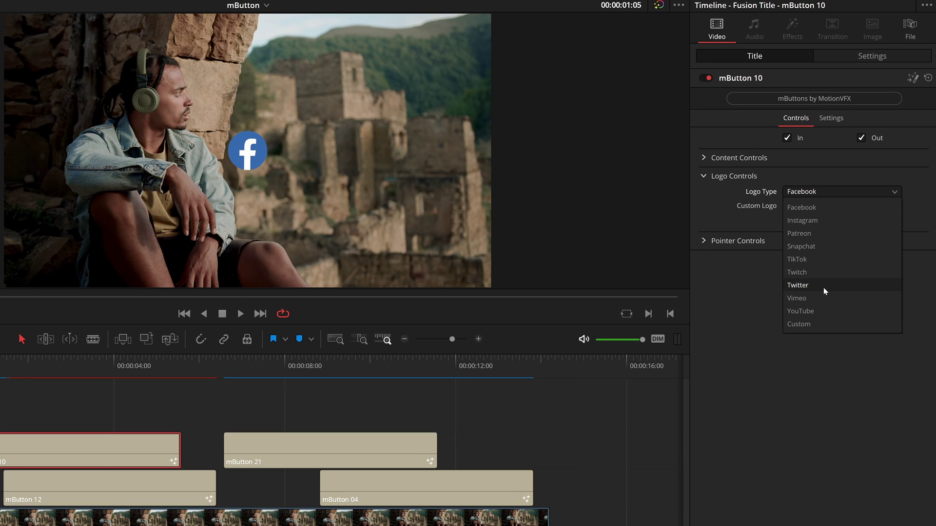
left_click(813, 221)
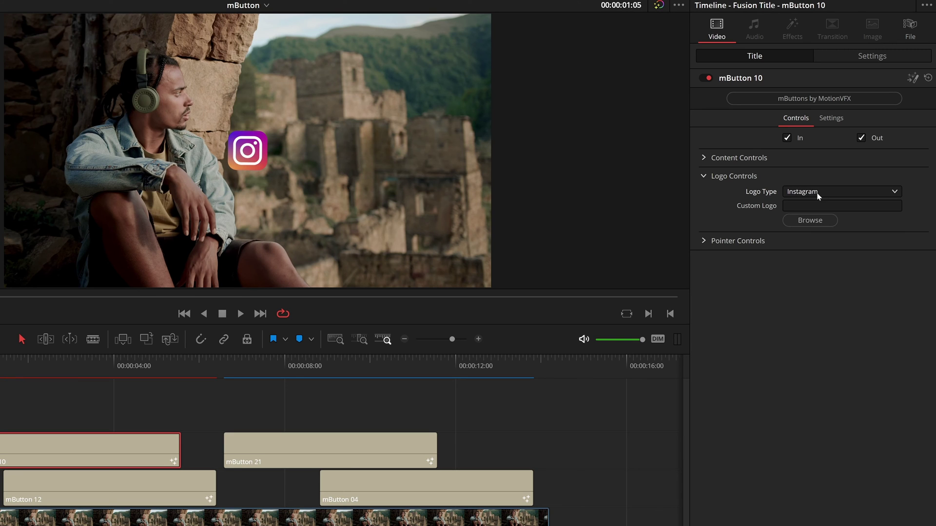
Try the Patreon and Twitch logos, then switch the logo to YouTube.
left_click(804, 194)
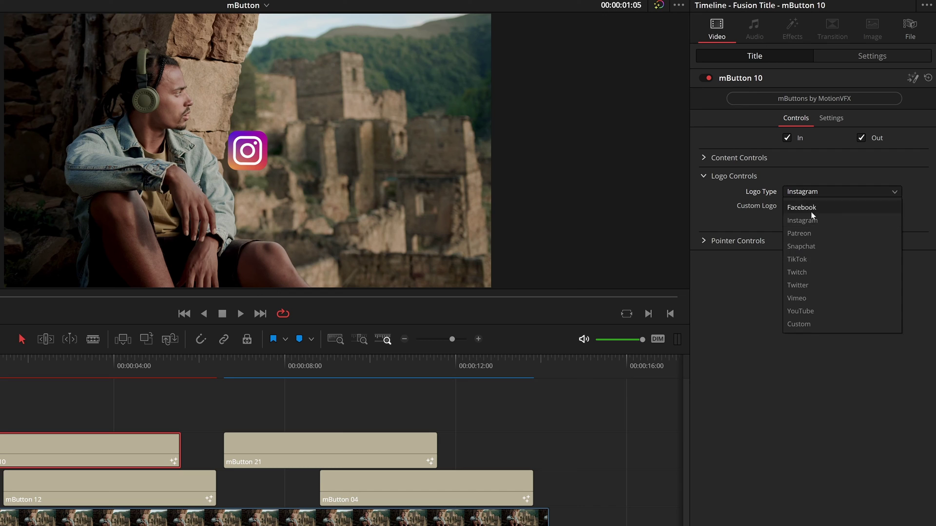
left_click(800, 234)
left_click(808, 192)
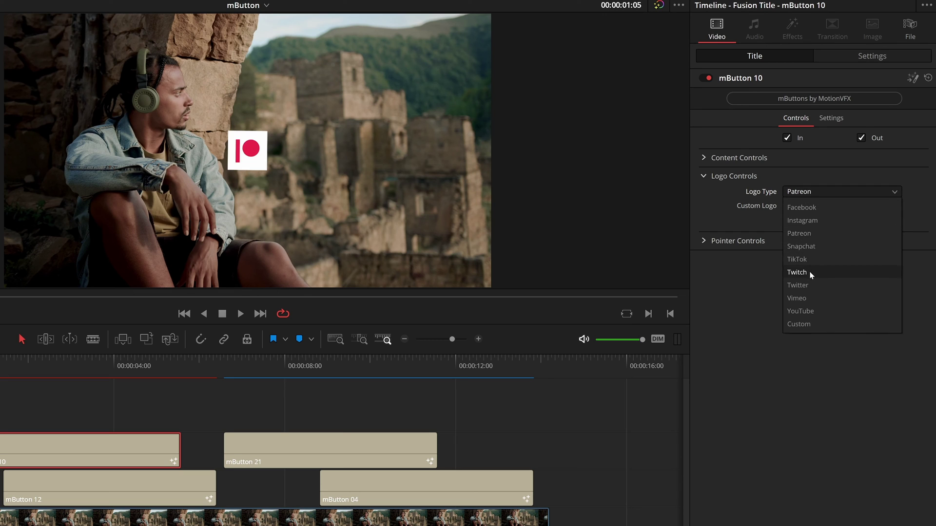
left_click(810, 272)
left_click(812, 191)
left_click(808, 312)
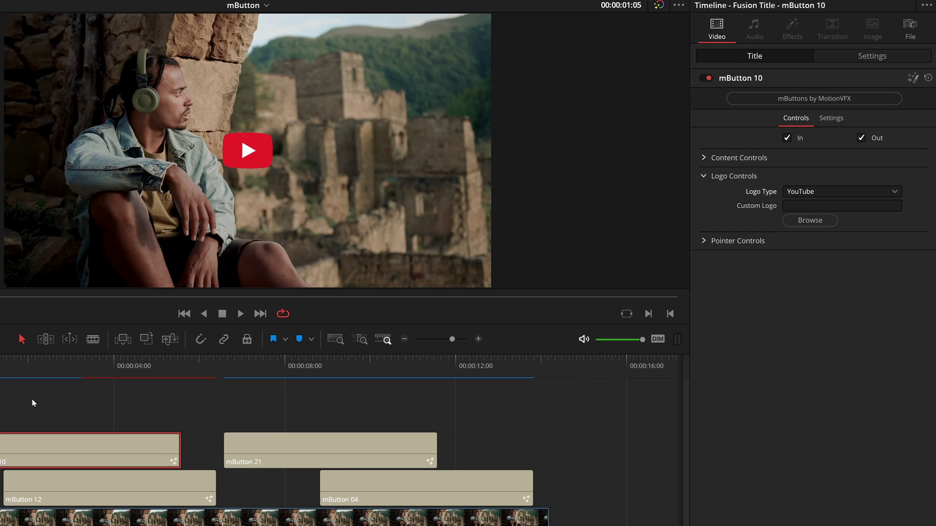
left_click(803, 199)
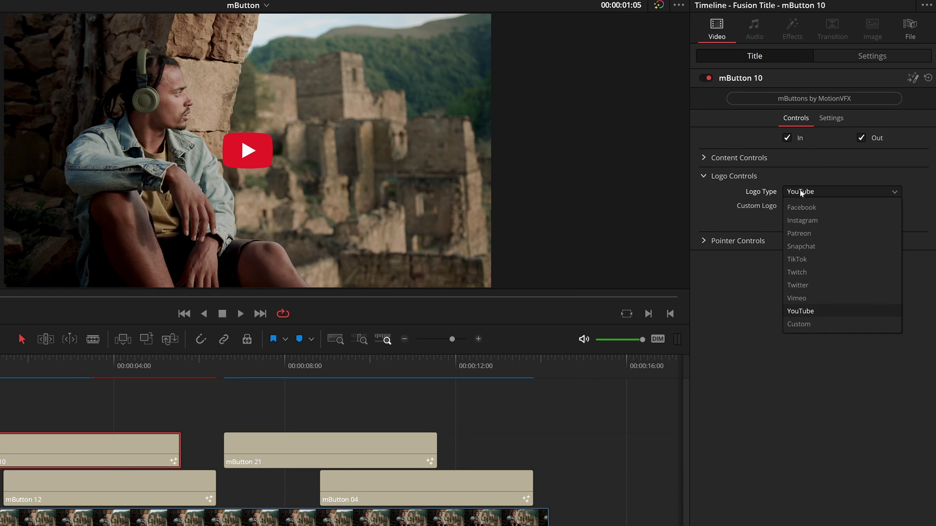
Switch the logo back to Instagram, scale it to 0.53 and place it at X 0.131, Y 0.178.
left_click(805, 222)
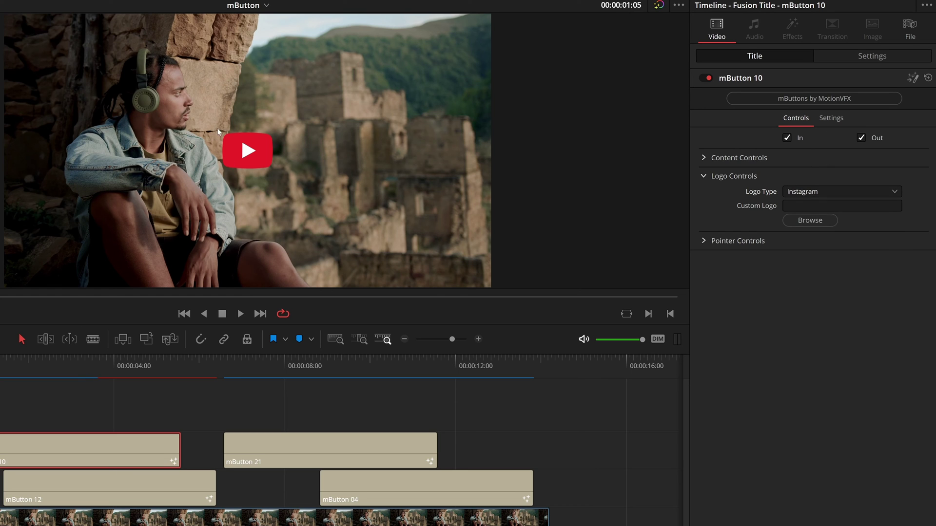
left_click(707, 159)
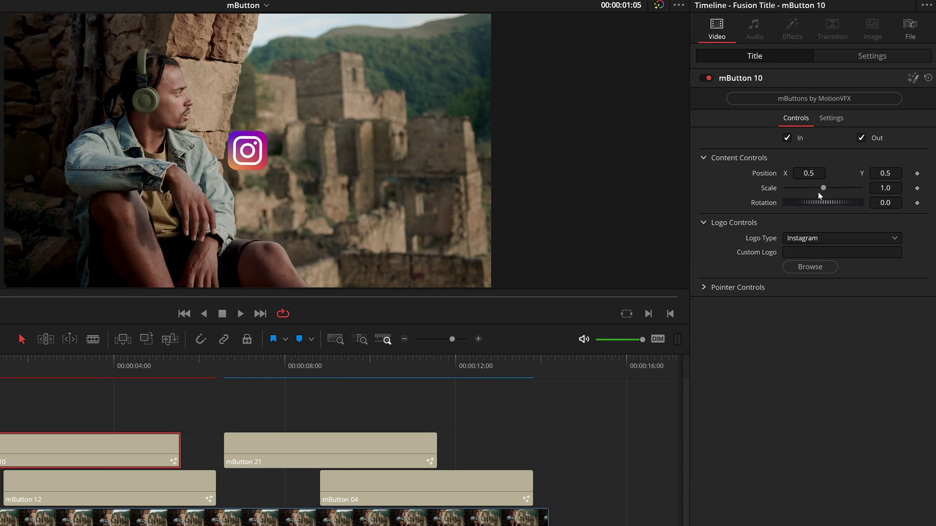
left_click_drag(825, 191, 762, 173)
left_click_drag(885, 173, 844, 173)
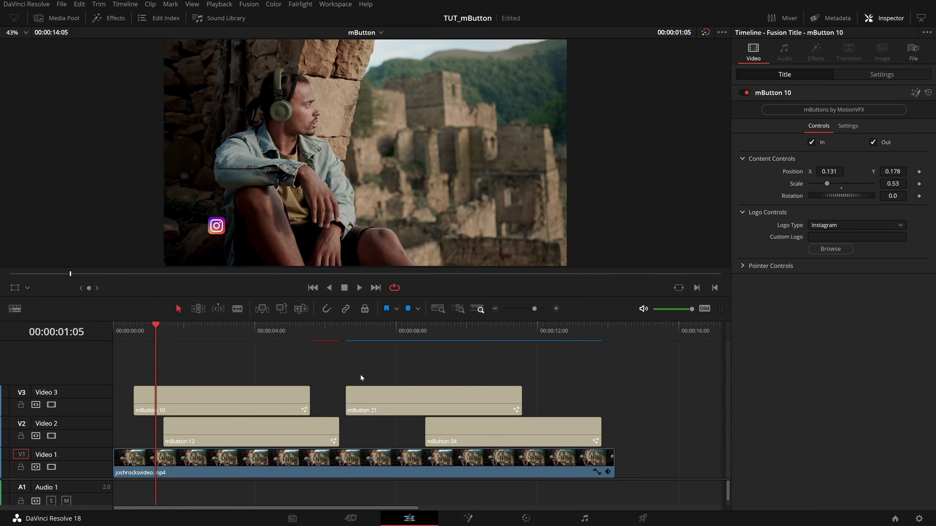
left_click(222, 401)
Duplicate the logo title onto Video 4 as a Twitter logo raised above Instagram.
left_click(194, 399)
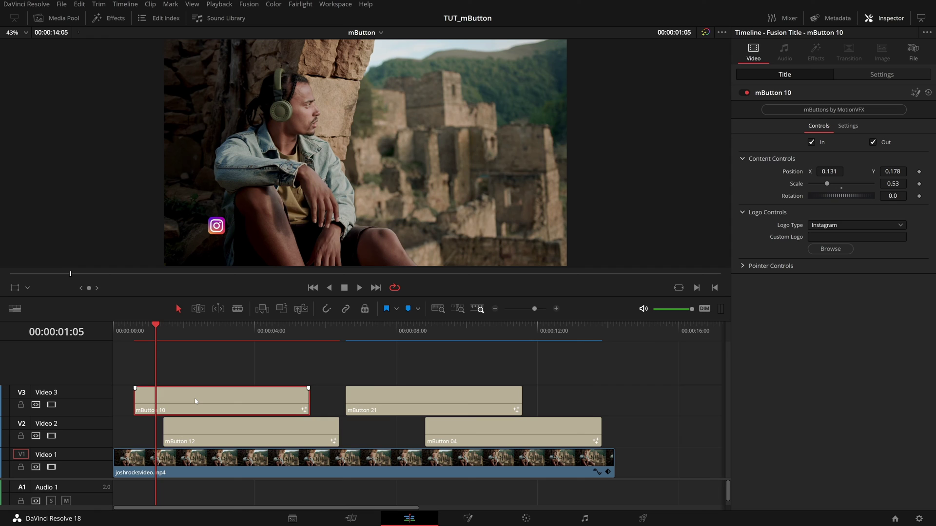
left_click_drag(194, 399, 195, 370)
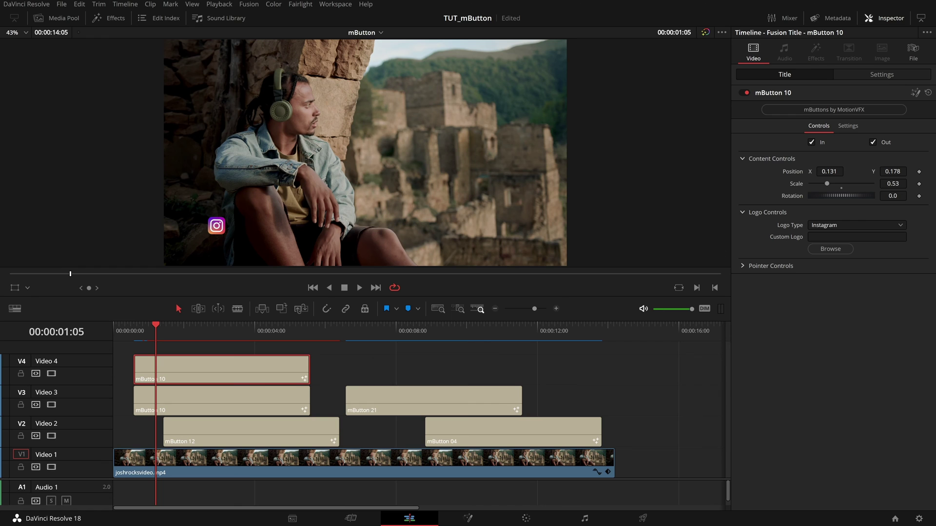
left_click(836, 226)
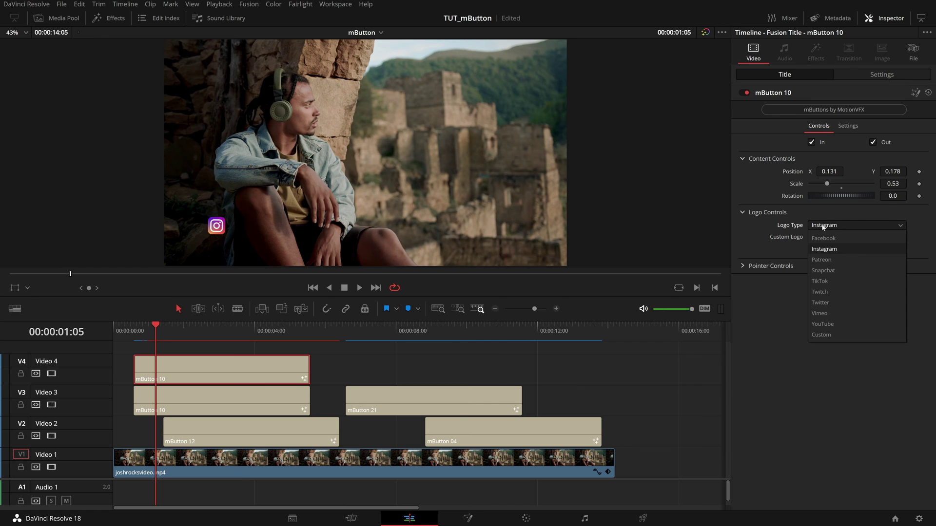
left_click(834, 300)
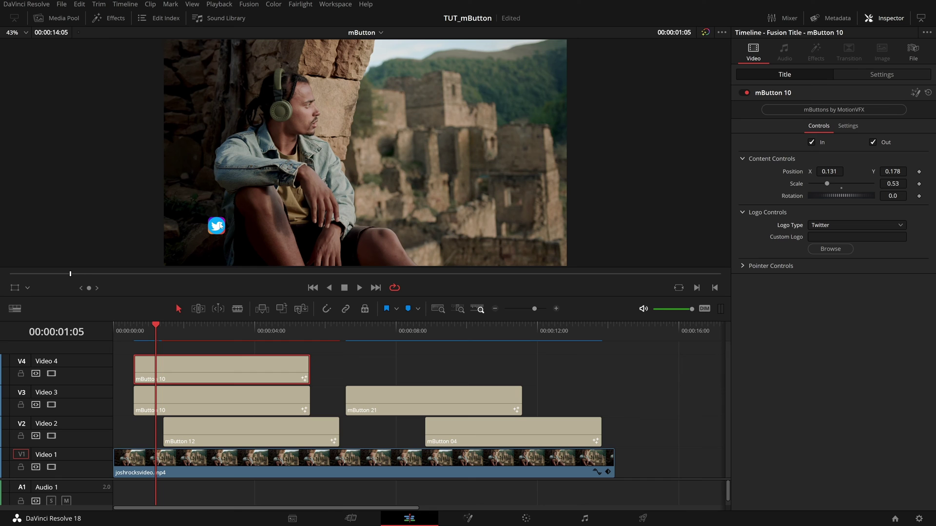
scroll(196, 238, "up", 5)
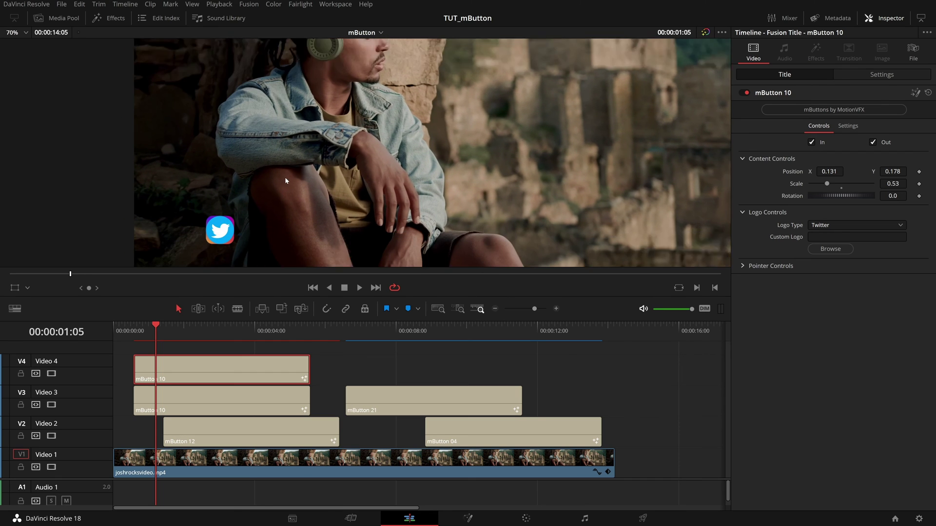
left_click_drag(892, 171, 908, 171)
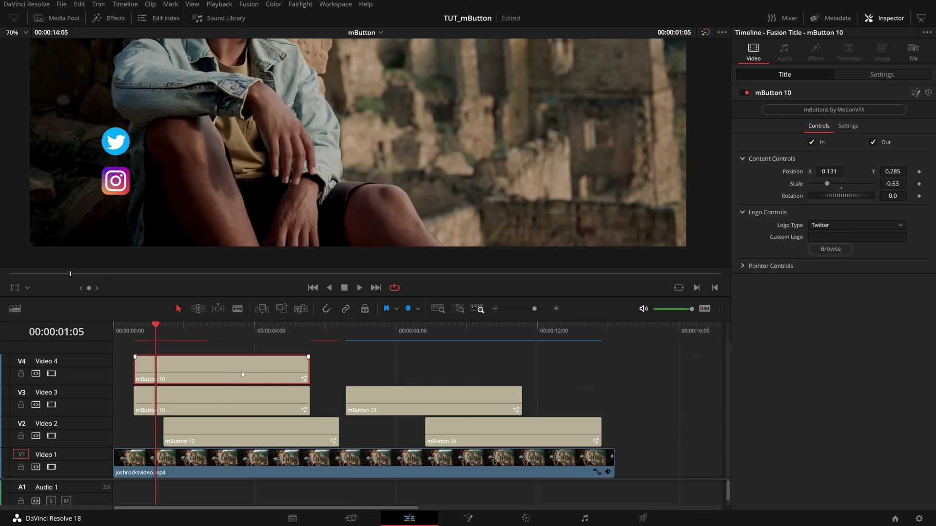
Duplicate it again onto Video 5 as a YouTube logo raised above Twitter.
left_click_drag(241, 372, 252, 353)
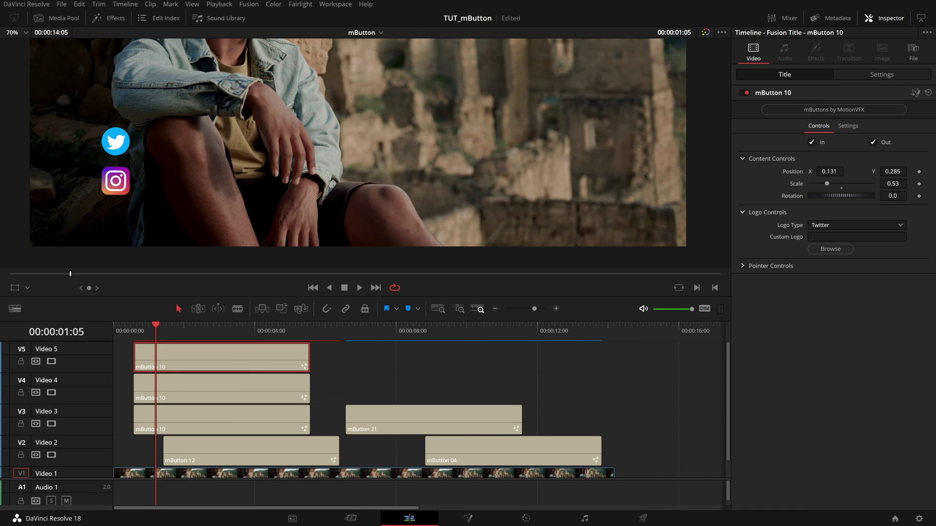
left_click(823, 225)
left_click(846, 323)
left_click_drag(893, 171, 916, 171)
scroll(341, 146, "down", 4)
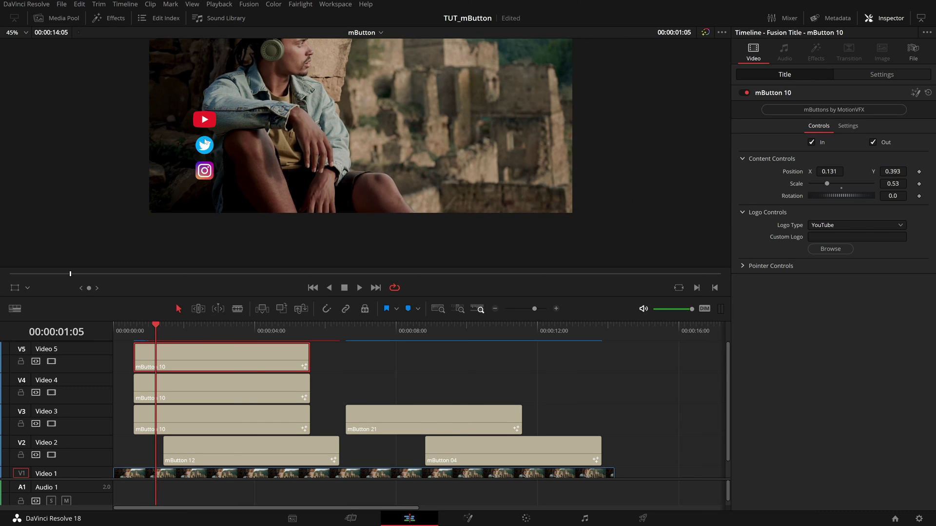
scroll(295, 185, "down", 1)
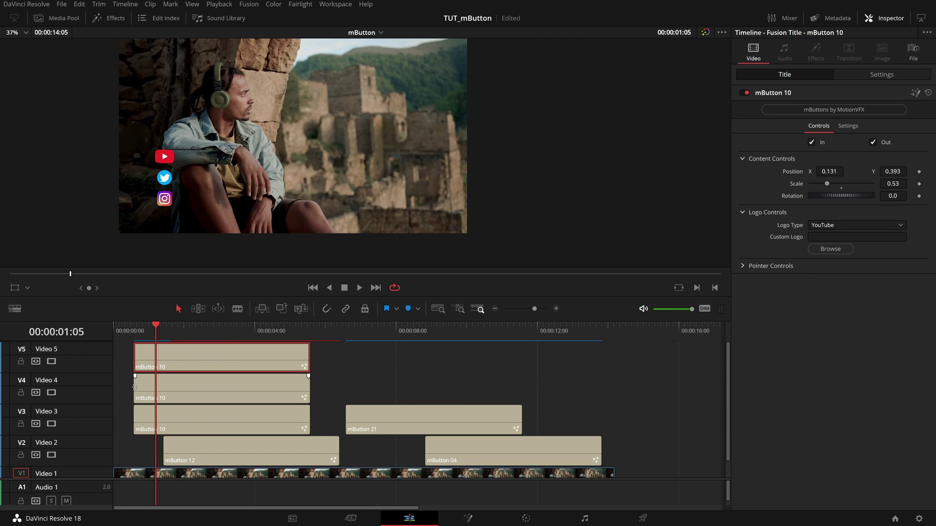
Trim the Video 4 logo clip to start later and play back to check the timing.
left_click_drag(135, 387, 158, 368)
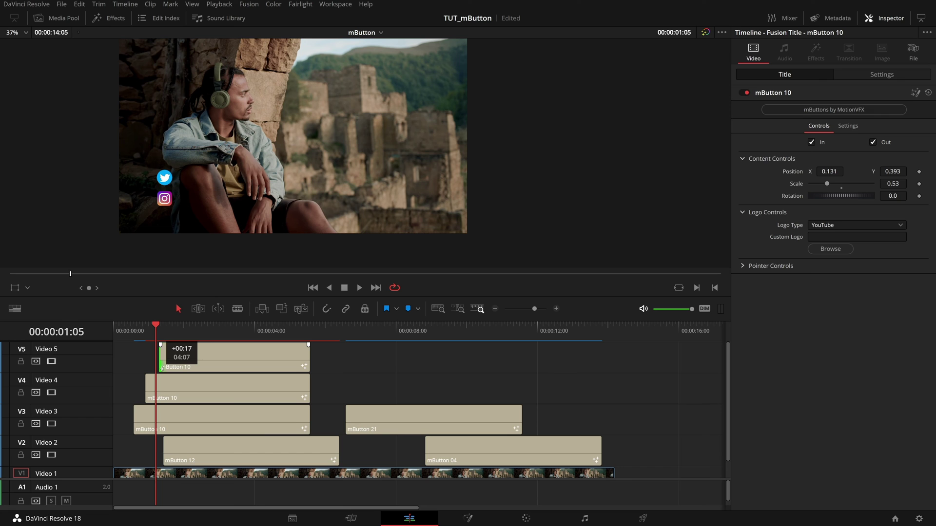
key("Up")
key("space")
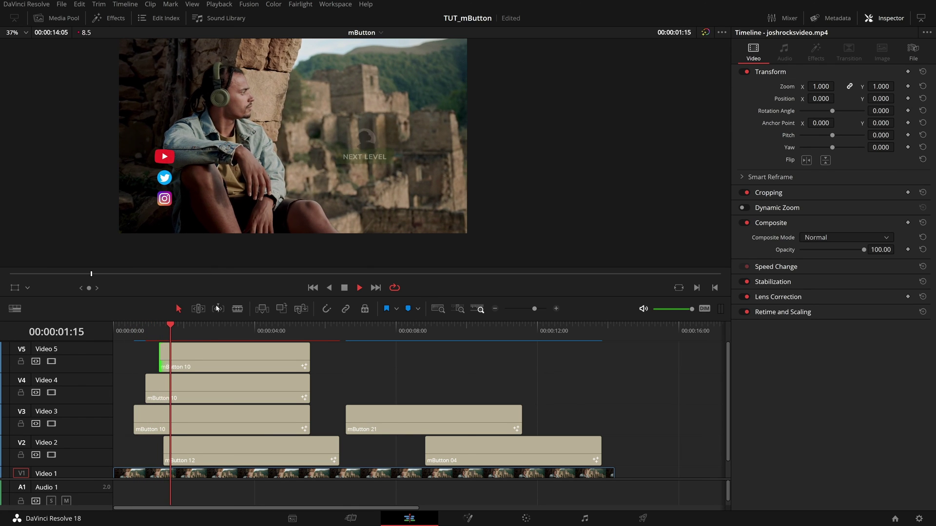
key("space")
Replay the logos from around 00:00:04:18 and park the playhead at 00:00:05:00.
left_click(282, 332)
key("Left")
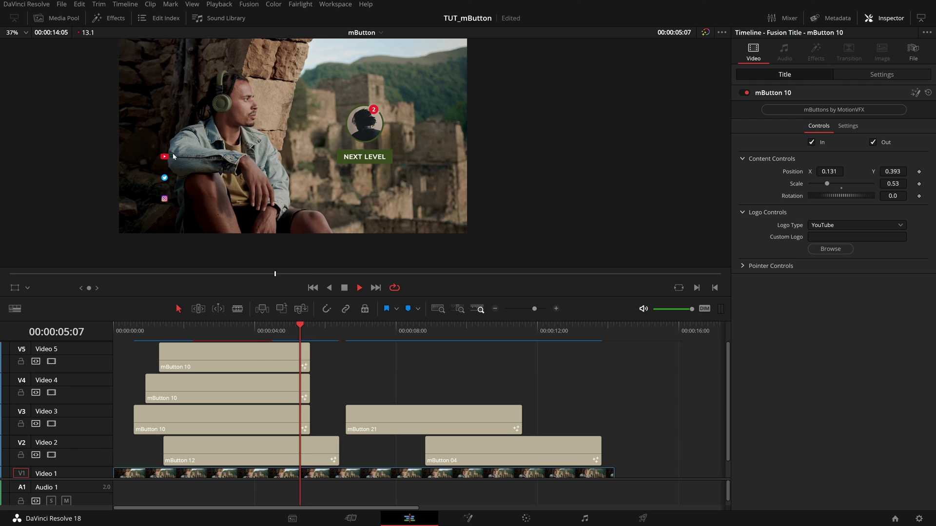
key("space")
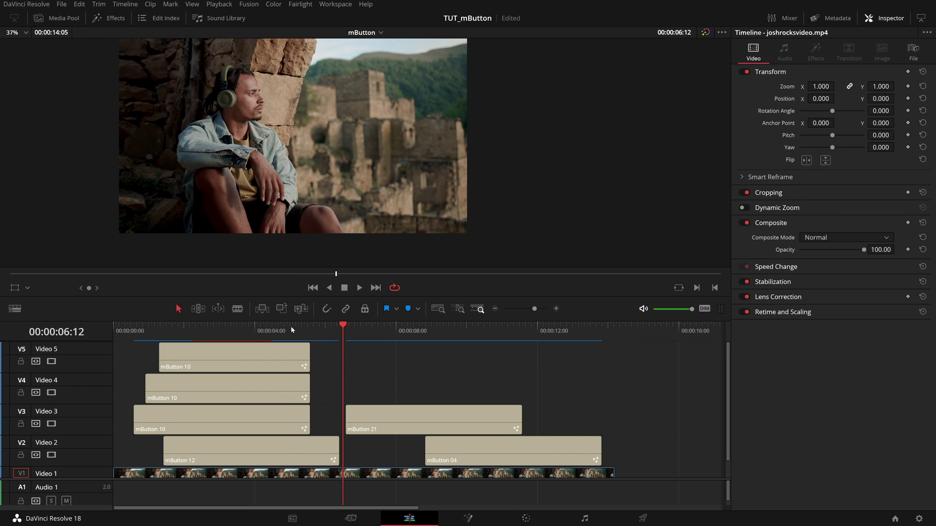
mouse_move(290, 330)
left_mouse_down()
mouse_move(298, 334)
mouse_move(290, 344)
left_mouse_up()
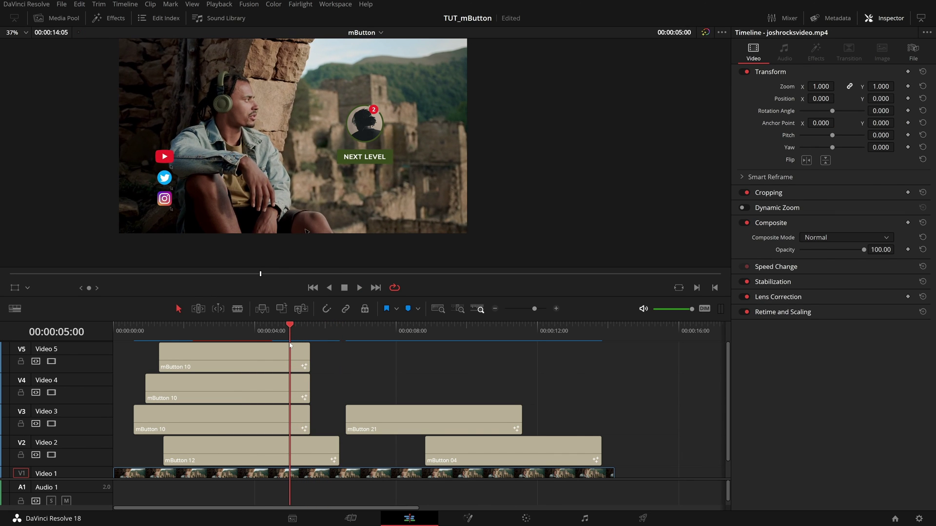
Review the YouTube, Twitter and Instagram titles' pointer settings, then enlarge the timeline to show every track.
left_click(173, 157)
left_click(240, 366)
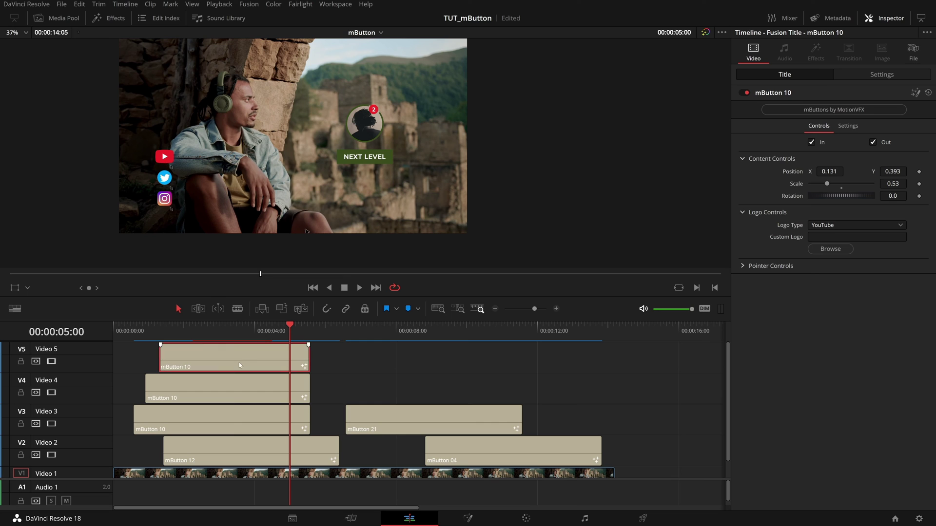
left_click(754, 268)
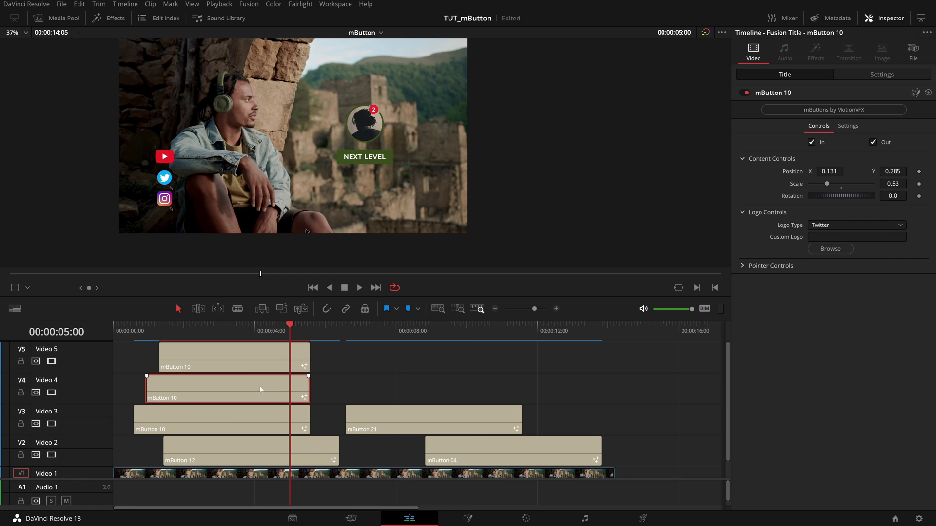
left_click(747, 267)
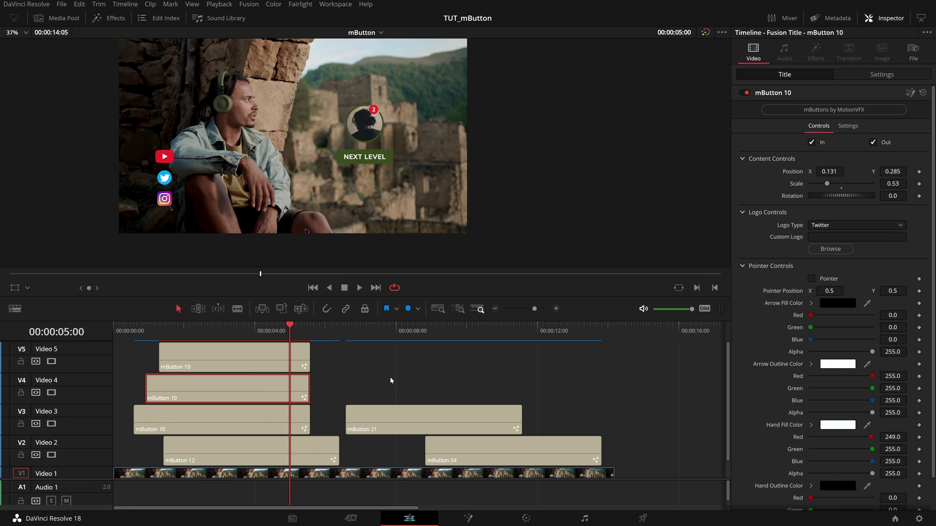
left_click(308, 408)
left_click(752, 268)
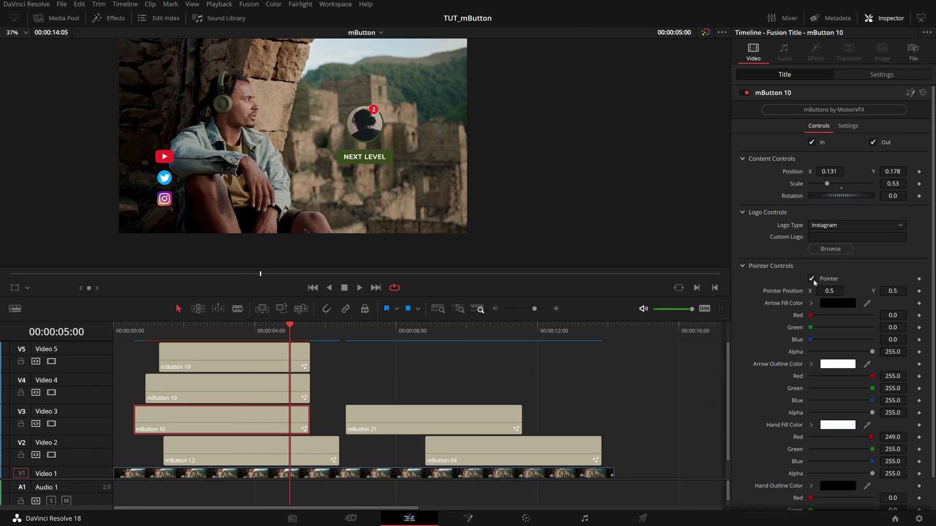
left_click(395, 393)
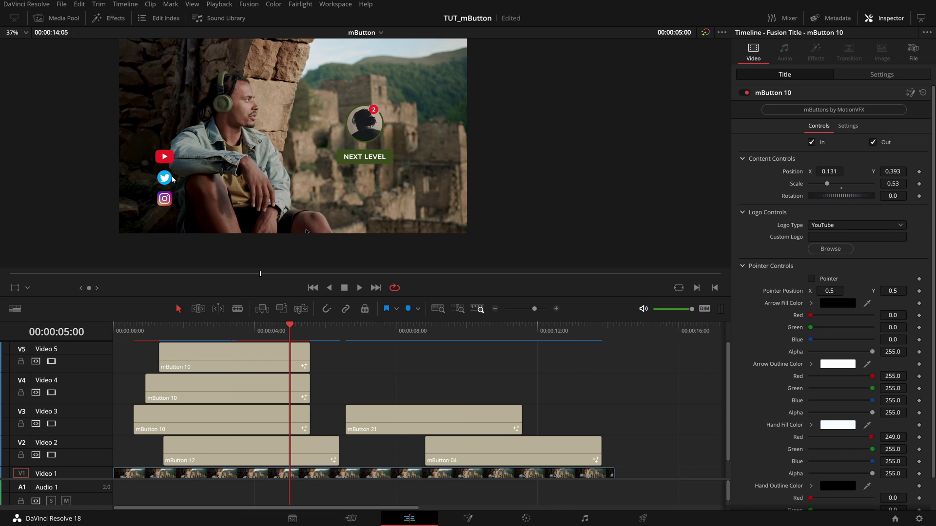
left_click_drag(188, 294, 187, 256)
Drag the mButton Cursor title from the Effects library onto a new Video 6 track and select it.
left_click(111, 18)
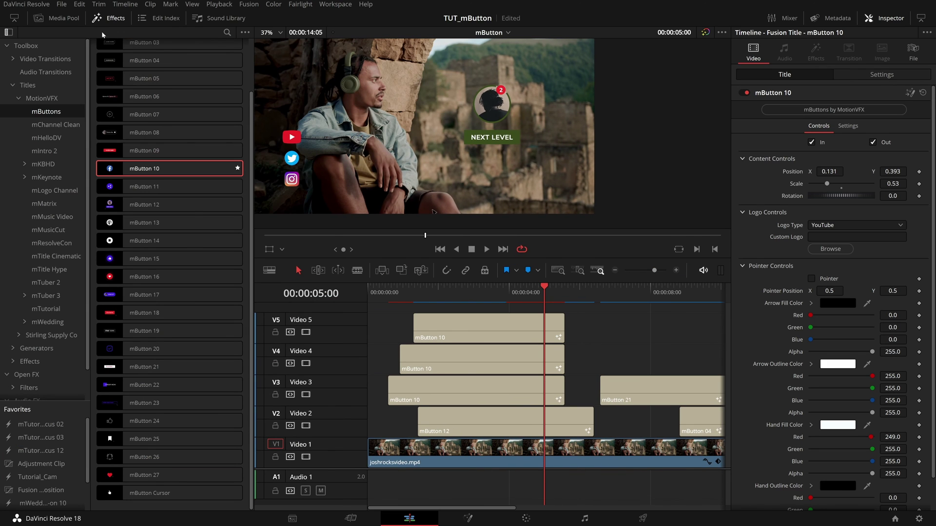
left_click_drag(158, 503, 430, 320)
left_click(613, 334)
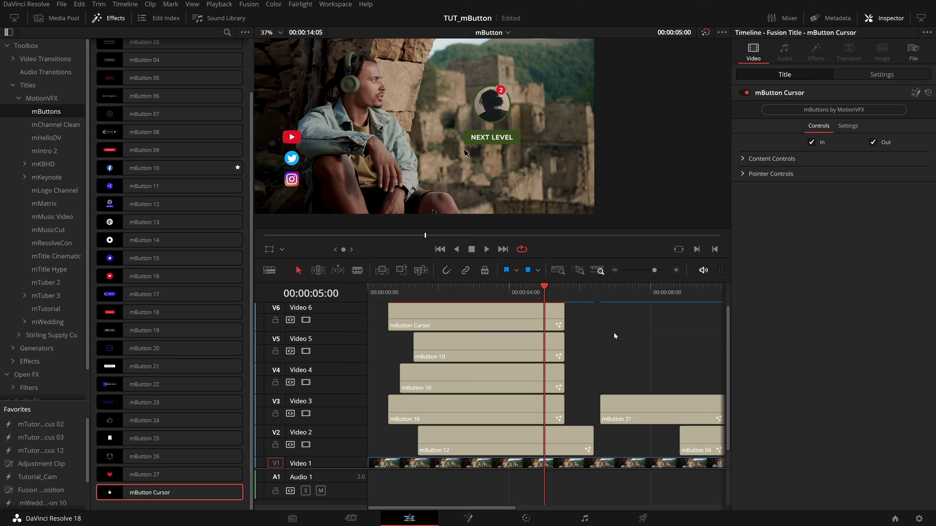
left_click(492, 318)
left_click(108, 18)
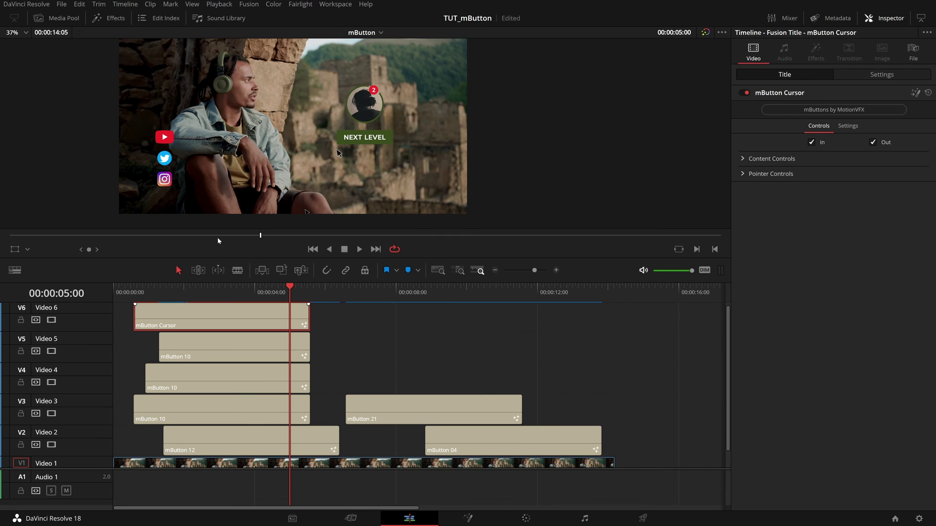
left_click_drag(199, 258, 199, 292)
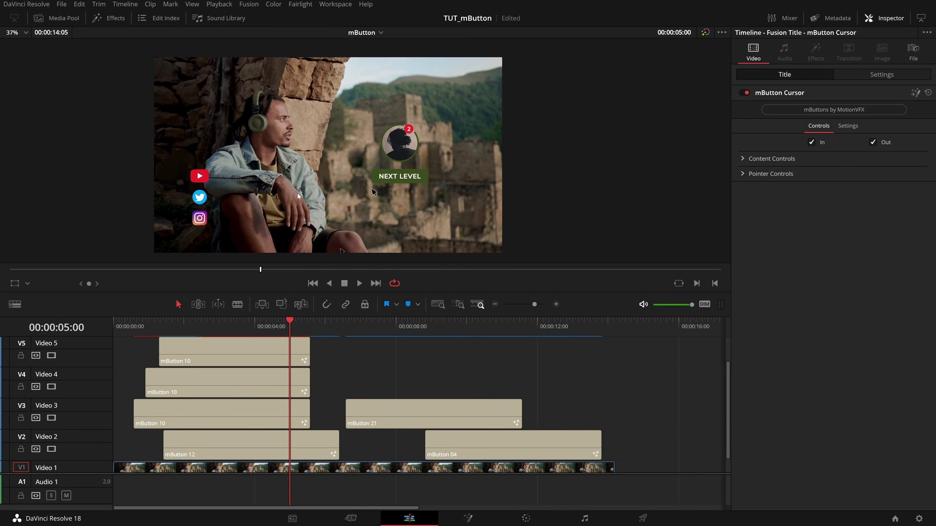
left_click(29, 285)
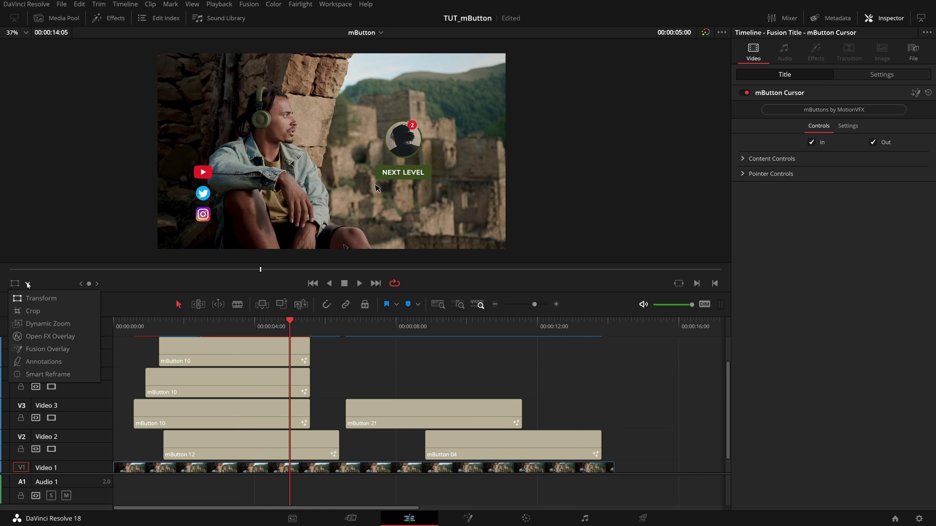
Turn on the Fusion overlay and tighten the pointer's red target rectangle.
left_click(42, 350)
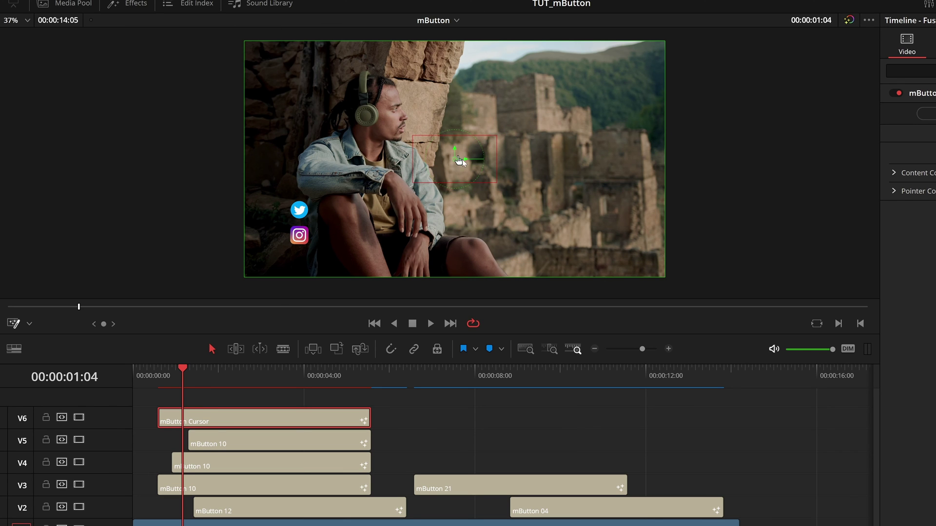
scroll(432, 112, "up", 1)
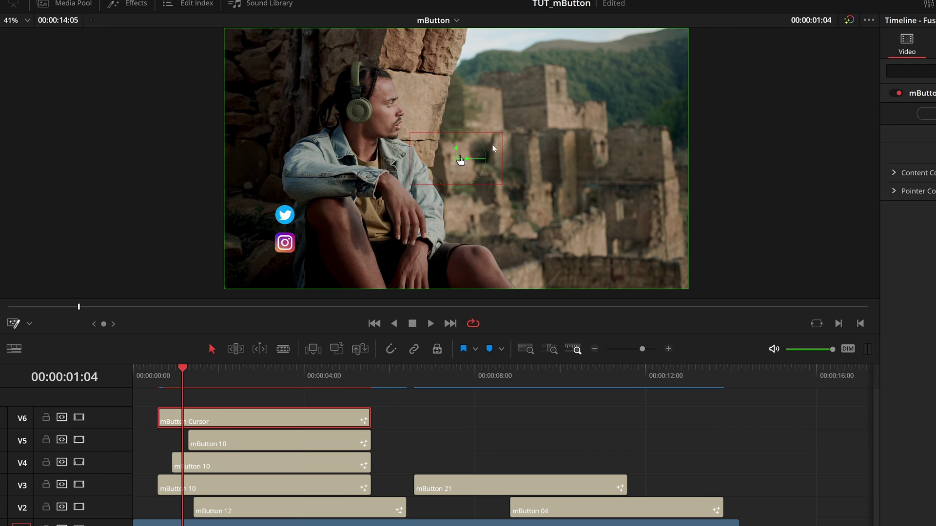
mouse_move(182, 375)
left_mouse_down()
mouse_move(170, 377)
mouse_move(180, 372)
left_mouse_up()
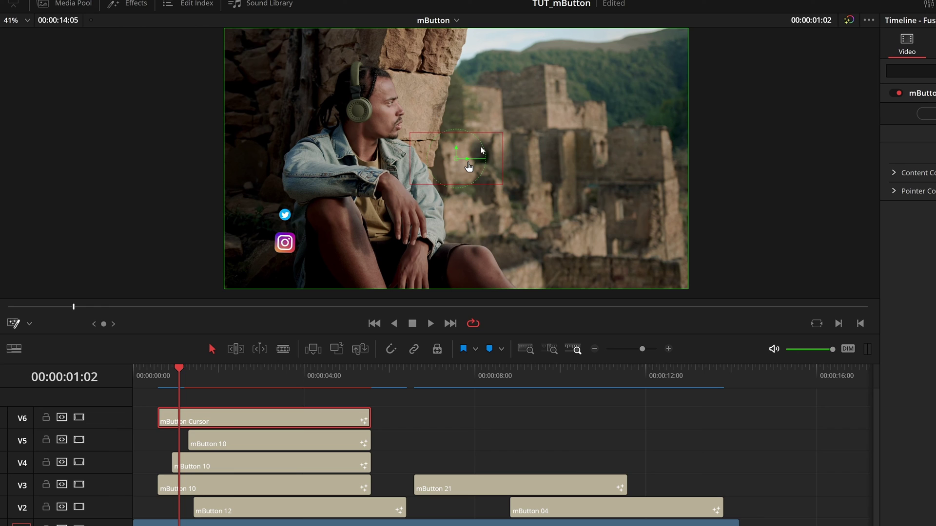
left_click_drag(502, 168, 472, 172)
left_click_drag(457, 173, 458, 170)
Move the pointer down onto the Twitter logo and shrink its target area evenly.
left_click_drag(469, 167, 437, 205)
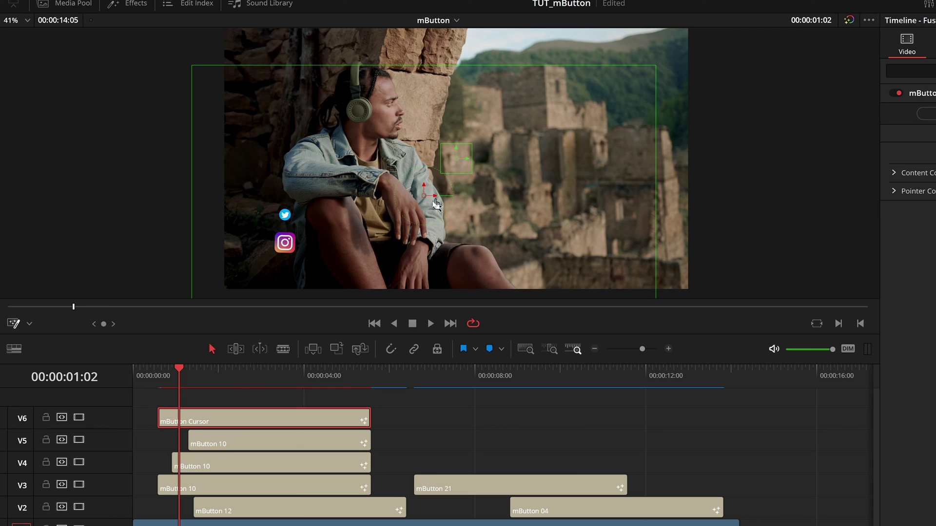
left_click_drag(423, 195, 285, 218)
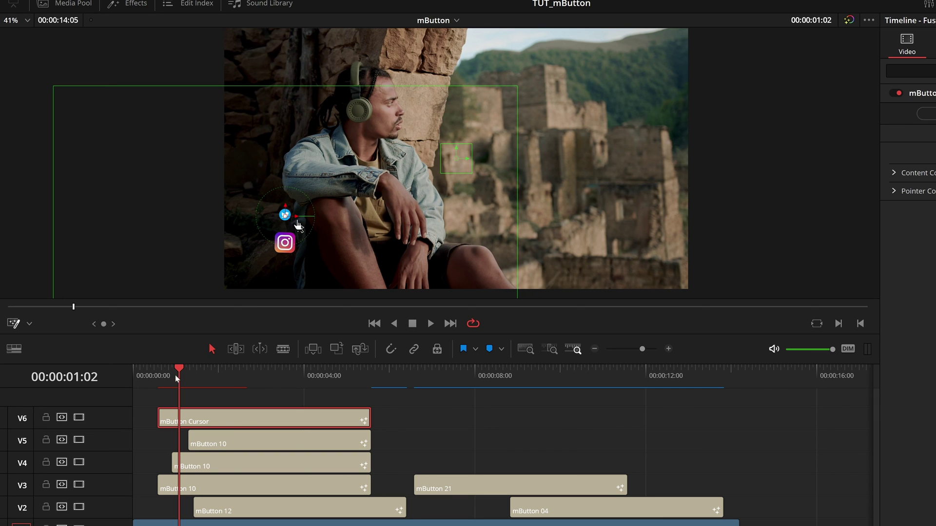
mouse_move(175, 375)
left_mouse_down()
mouse_move(167, 382)
mouse_move(181, 388)
left_mouse_up()
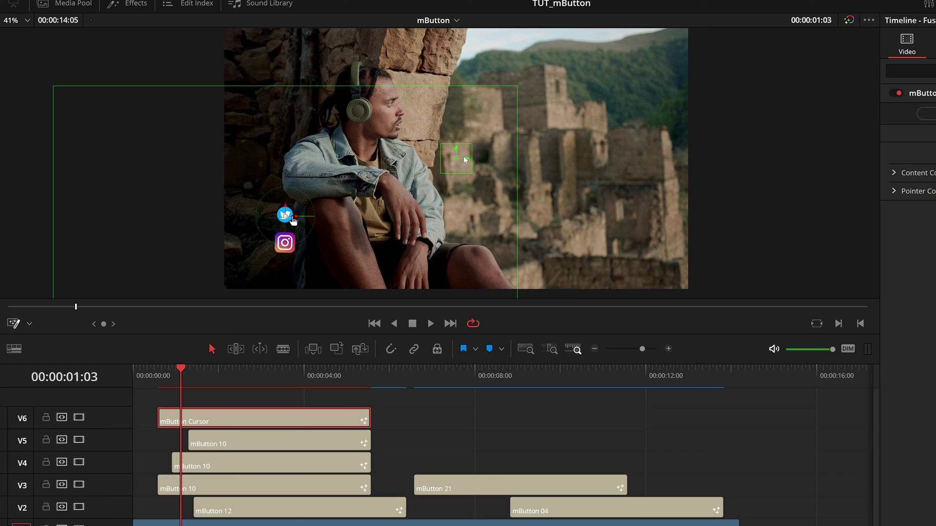
left_click_drag(468, 165, 461, 165)
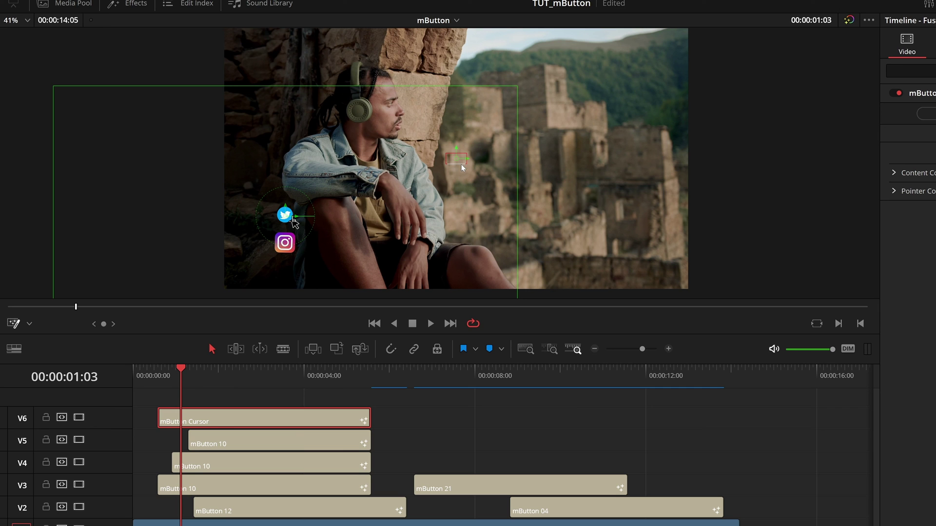
Preview the cursor animation and trim the mButton Cursor clip's end to about four seconds.
left_click(161, 374)
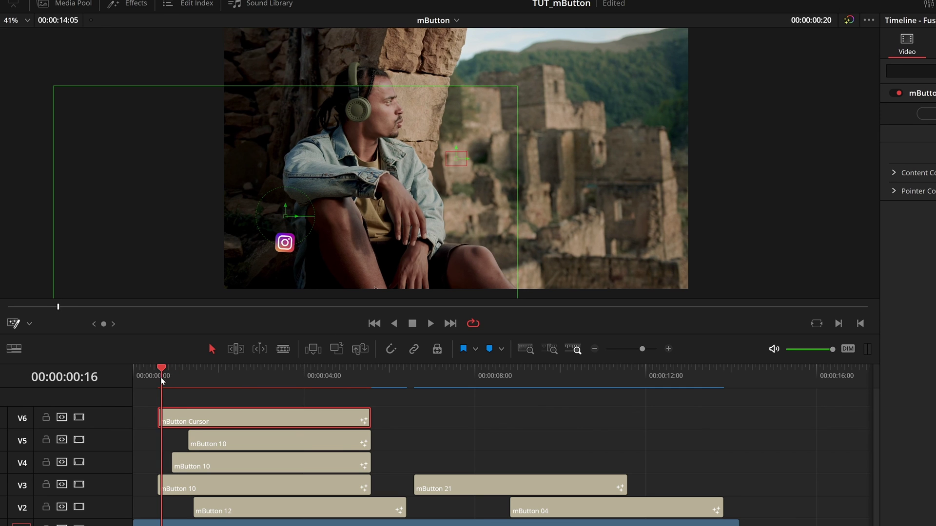
key("space")
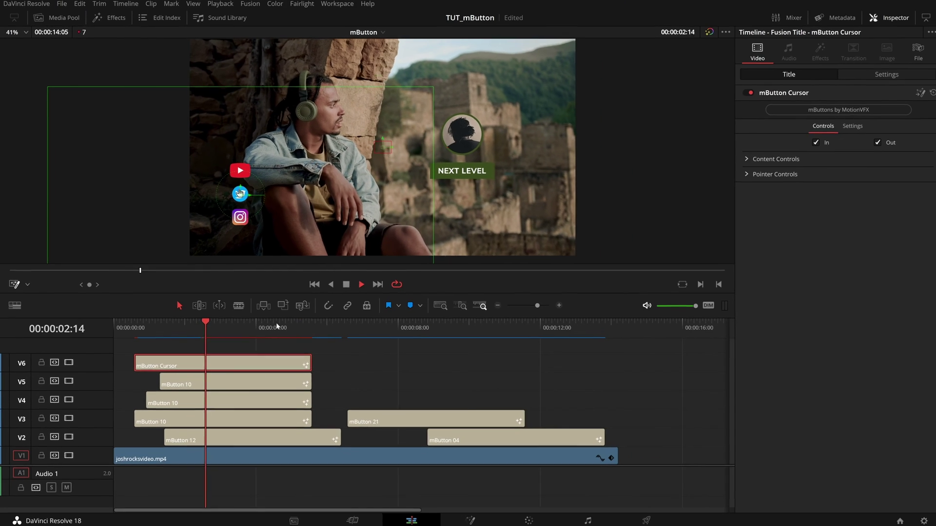
left_click(316, 371)
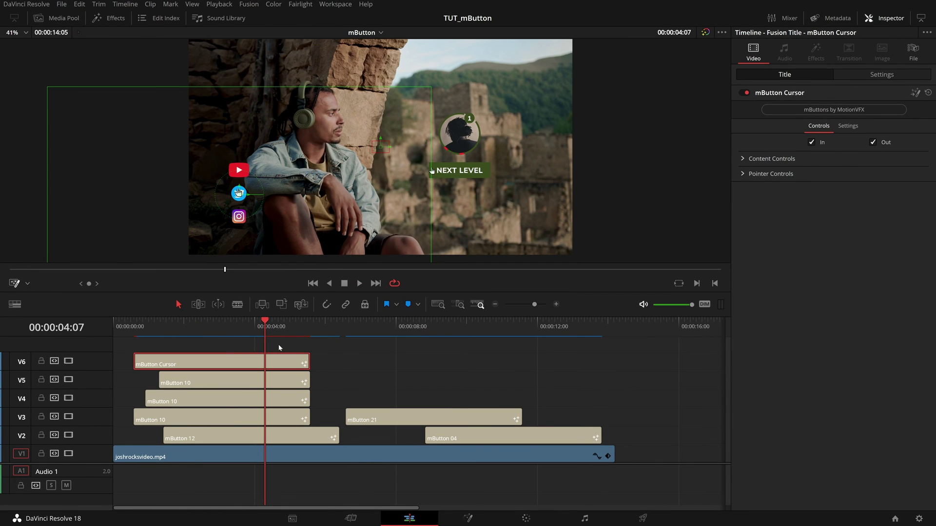
left_click_drag(306, 361, 278, 390)
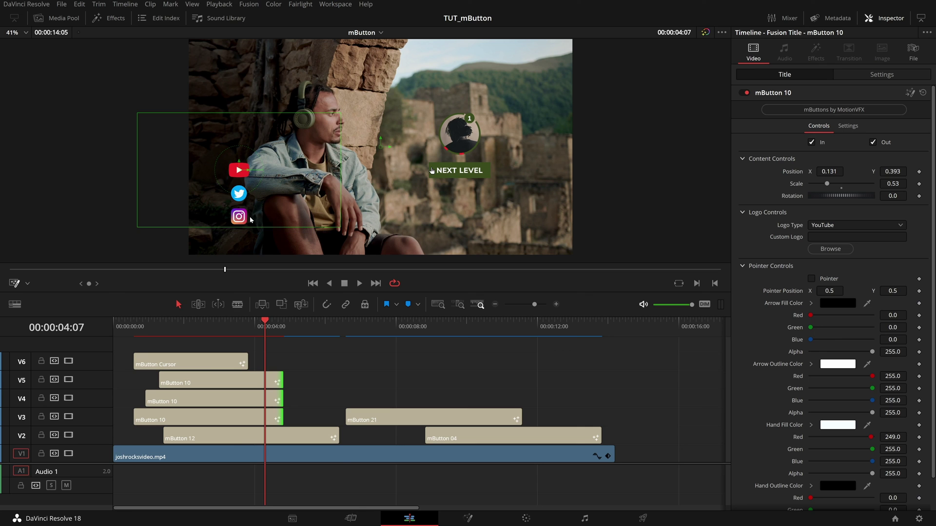
Set the cursor title's Pointer Mode to Cursor for an arrow pointer and play it back.
left_click(193, 362)
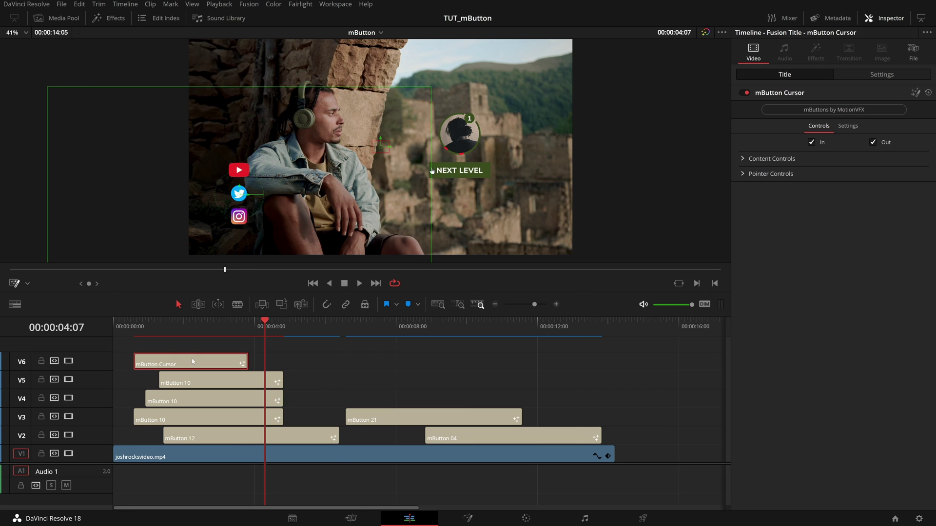
left_click(743, 174)
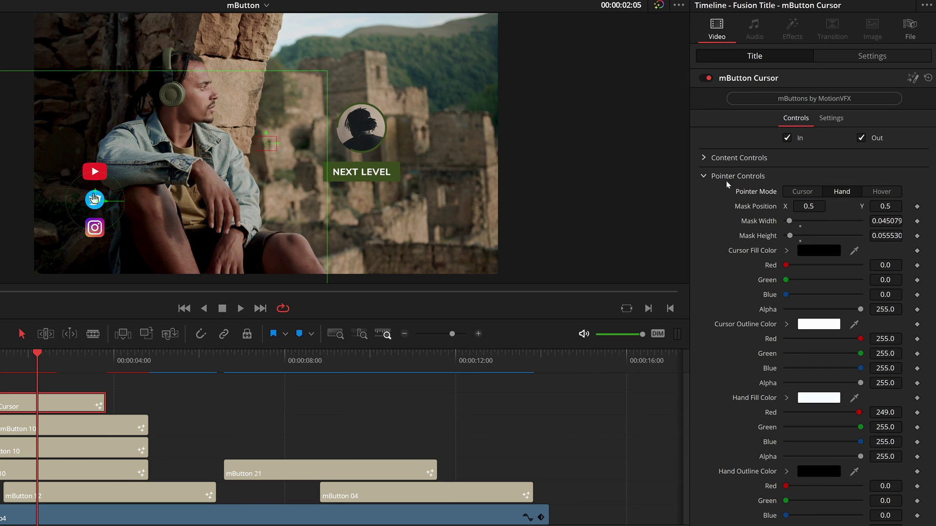
left_click(809, 193)
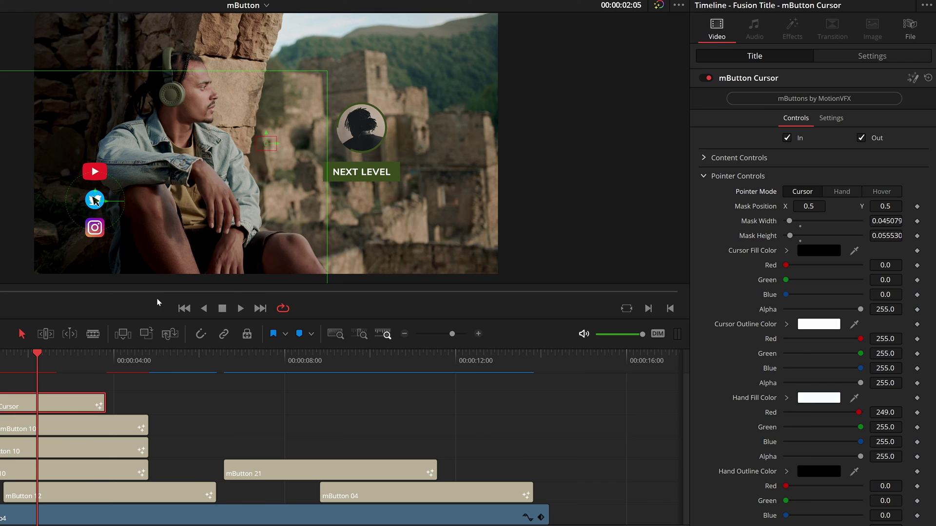
key("space")
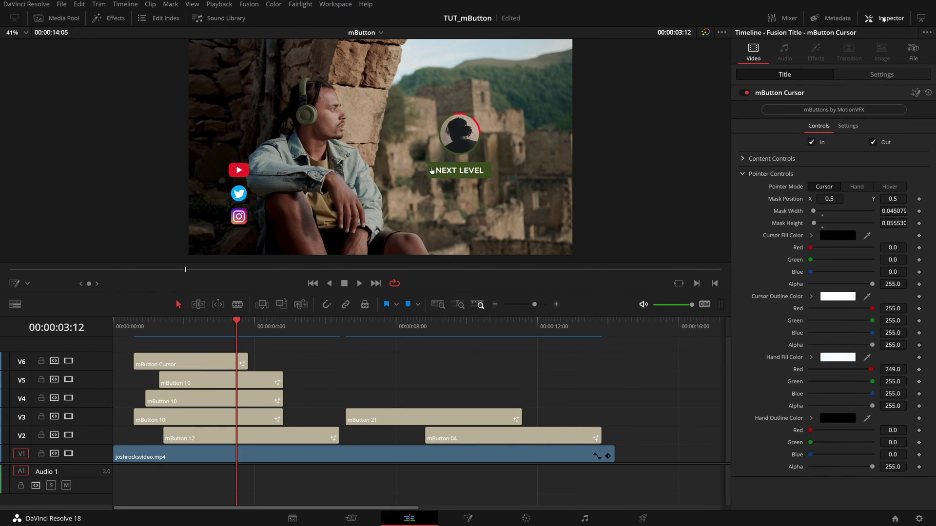
Close the Inspector and play the finished title animation from the start.
left_click(885, 18)
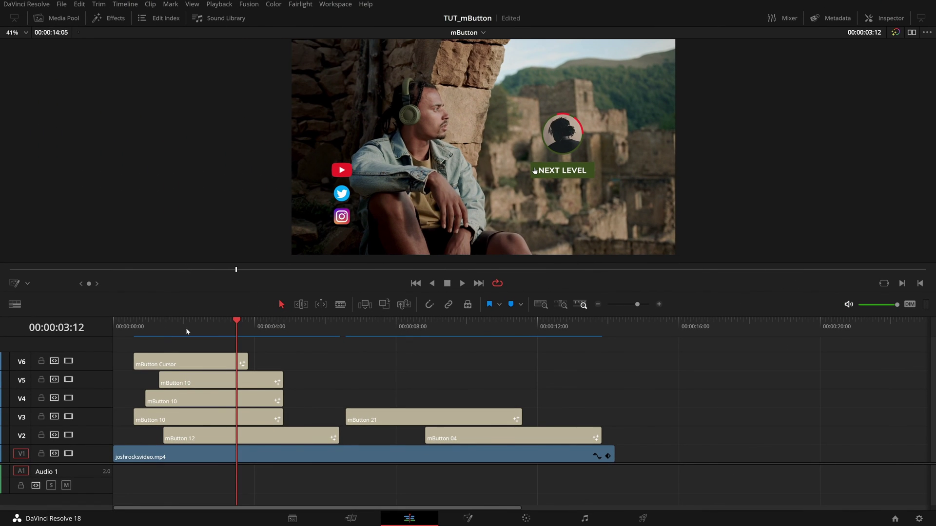
left_click_drag(187, 332, 135, 332)
key("space")
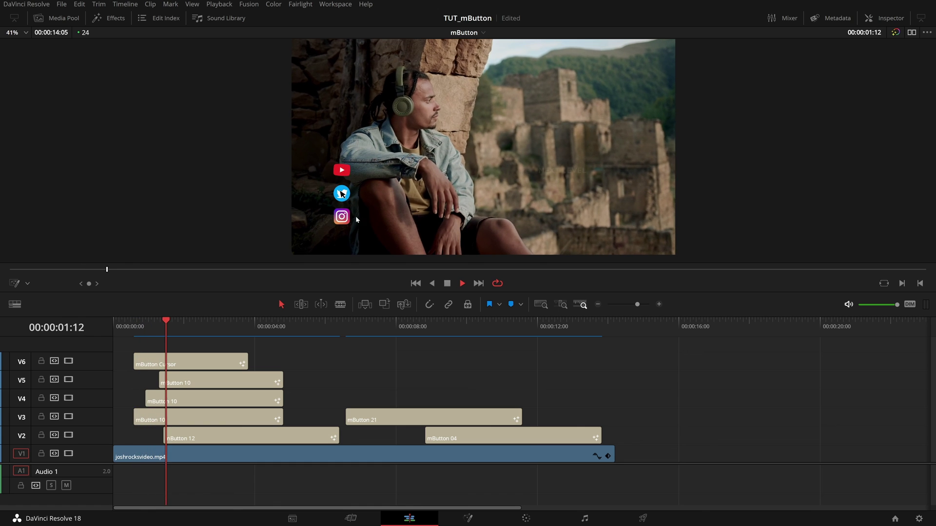